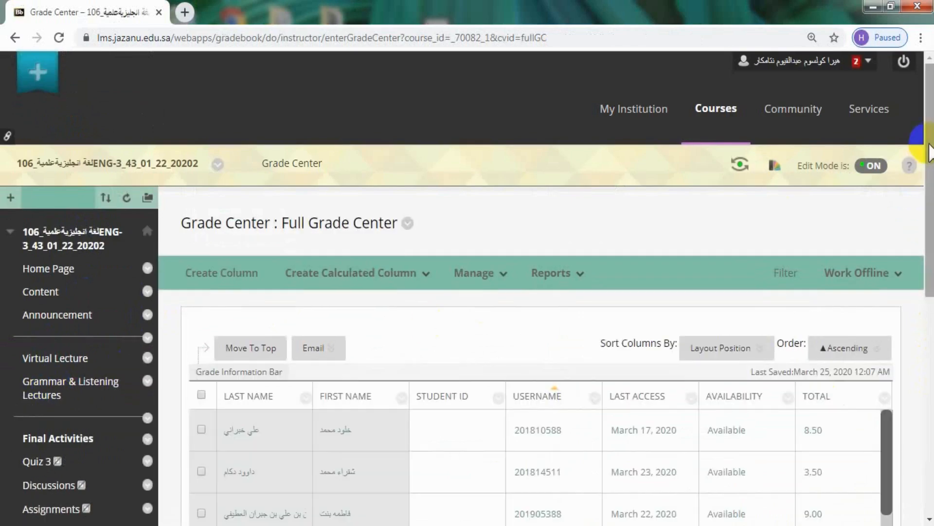
# Sort the full grade list by username in ascending order.
pyautogui.moveTo(930, 152); pyautogui.dragTo(930, 290)
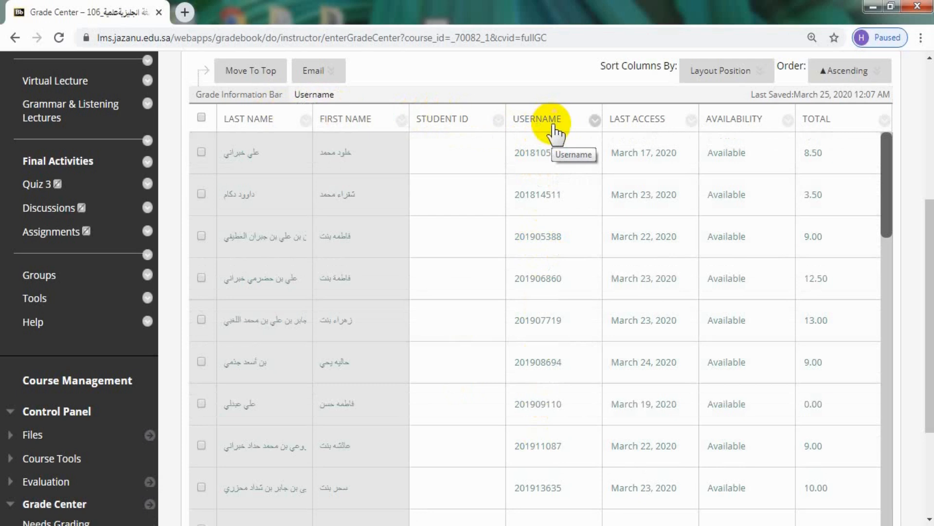
pyautogui.click(594, 121)
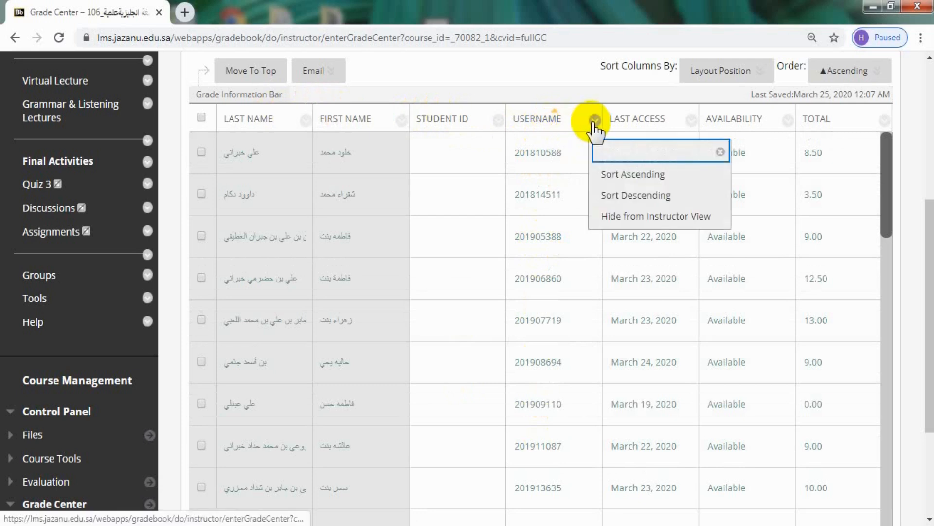
pyautogui.click(609, 179)
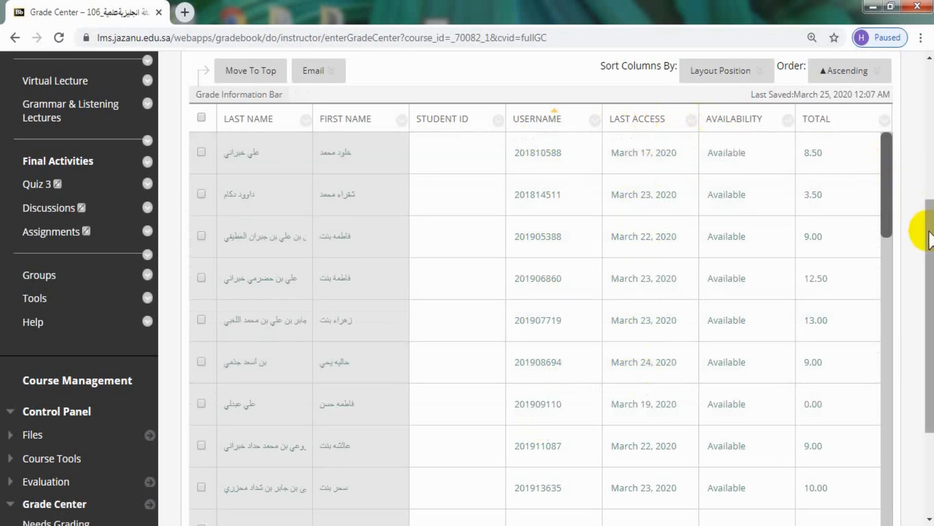
# Examine the existing grade columns from Total through Assignment-2 across the student list.
pyautogui.scroll(-3, 930, 238)
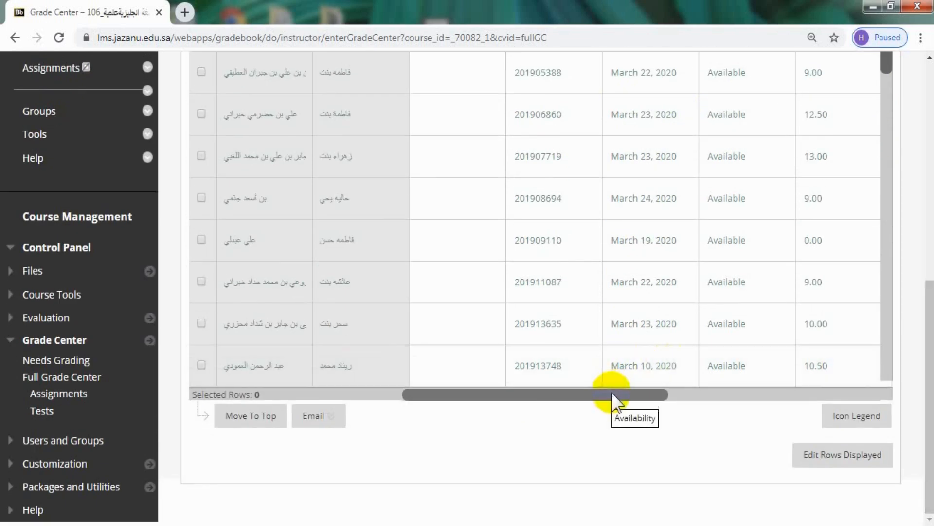
pyautogui.moveTo(609, 393); pyautogui.dragTo(917, 240)
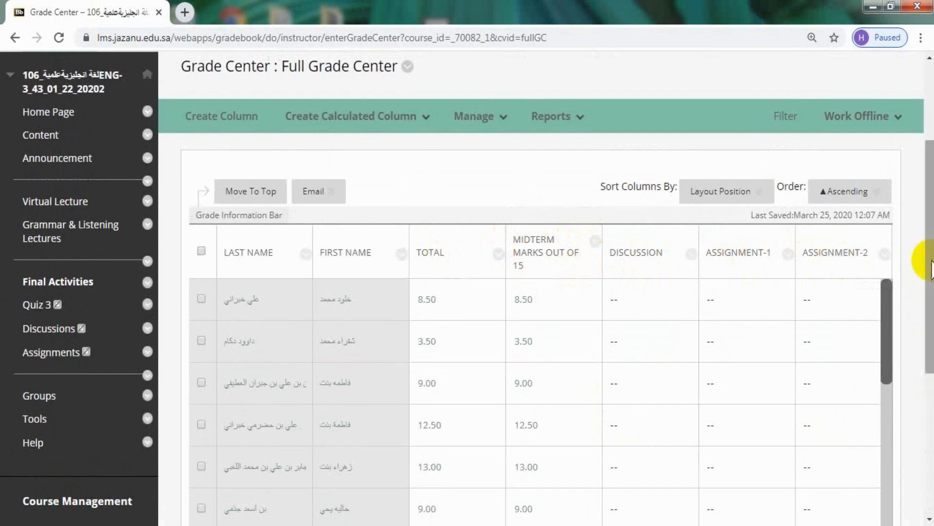
pyautogui.scroll(-1, 915, 256)
pyautogui.scroll(-4, 861, 445)
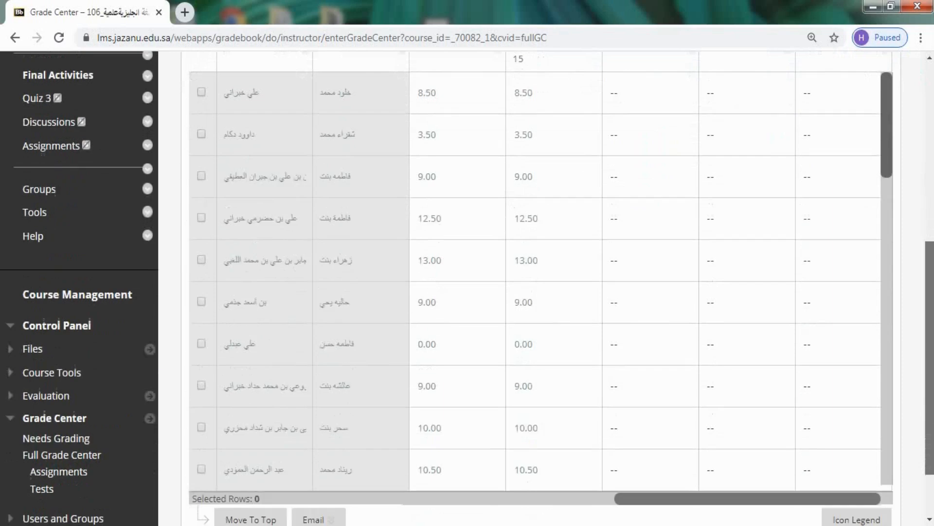
pyautogui.moveTo(718, 467); pyautogui.dragTo(566, 468)
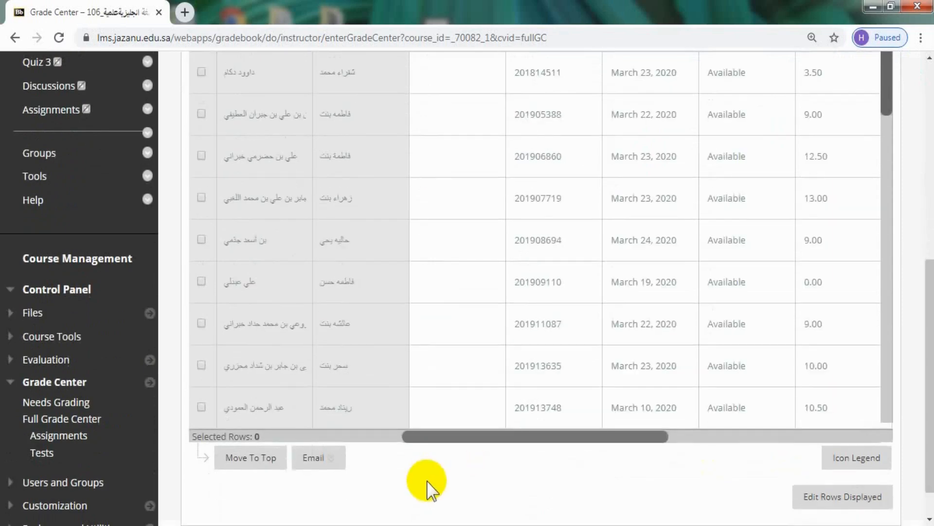
pyautogui.moveTo(920, 361); pyautogui.dragTo(931, 255)
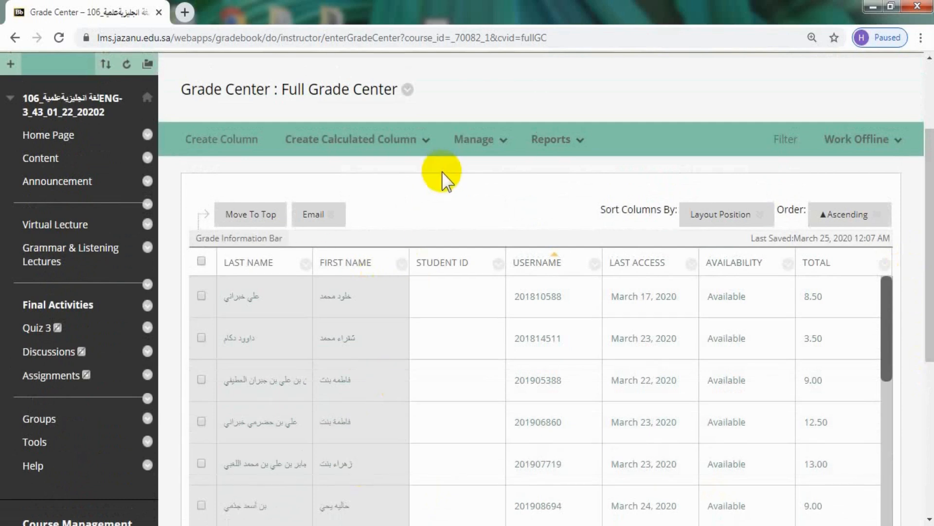
# Translate the Grade Center page to English and dismiss the translation notice.
pyautogui.rightClick(443, 180)
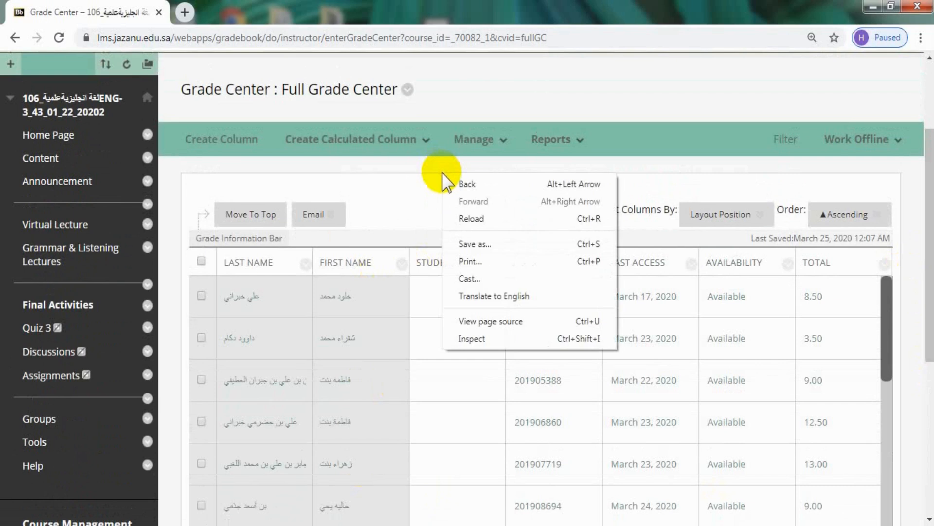
pyautogui.click(494, 307)
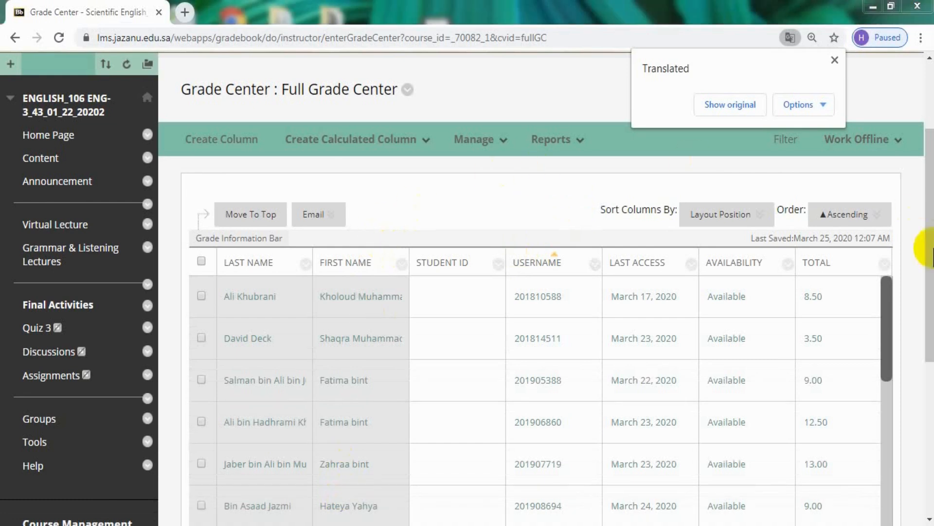
pyautogui.click(835, 61)
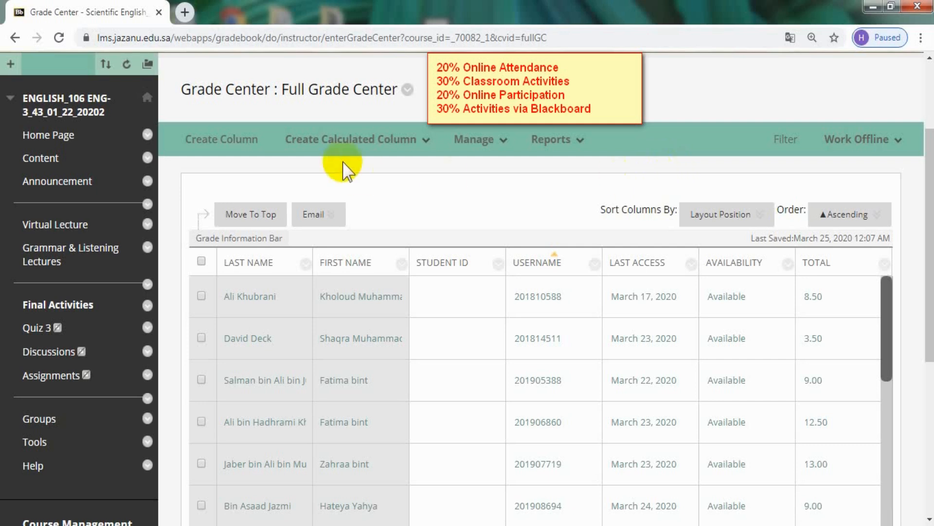
# Start a new grade column named Online Attendance (20) with 20 points possible.
pyautogui.click(239, 146)
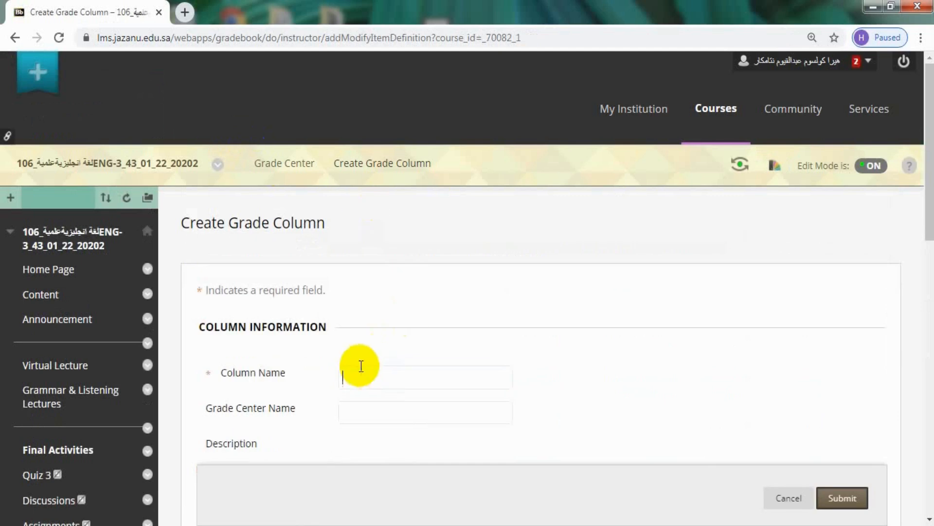
pyautogui.click(359, 365)
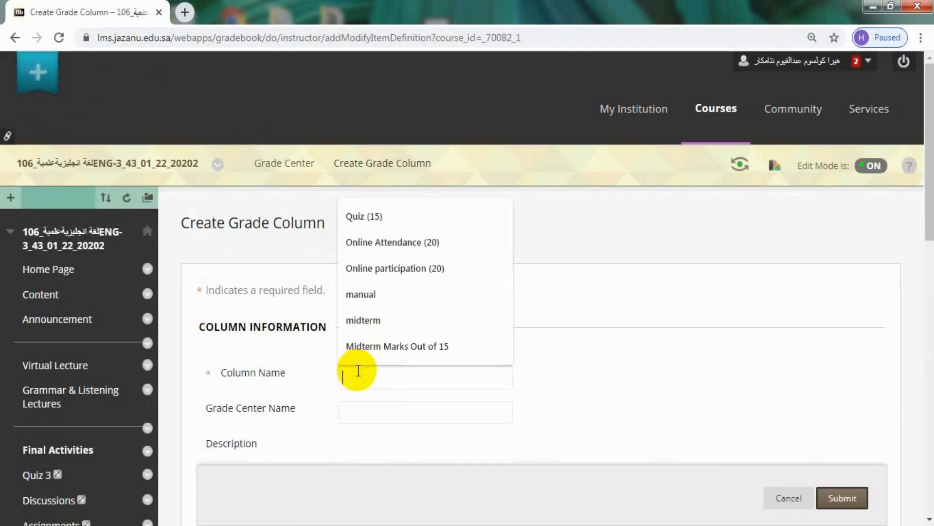
pyautogui.click(399, 242)
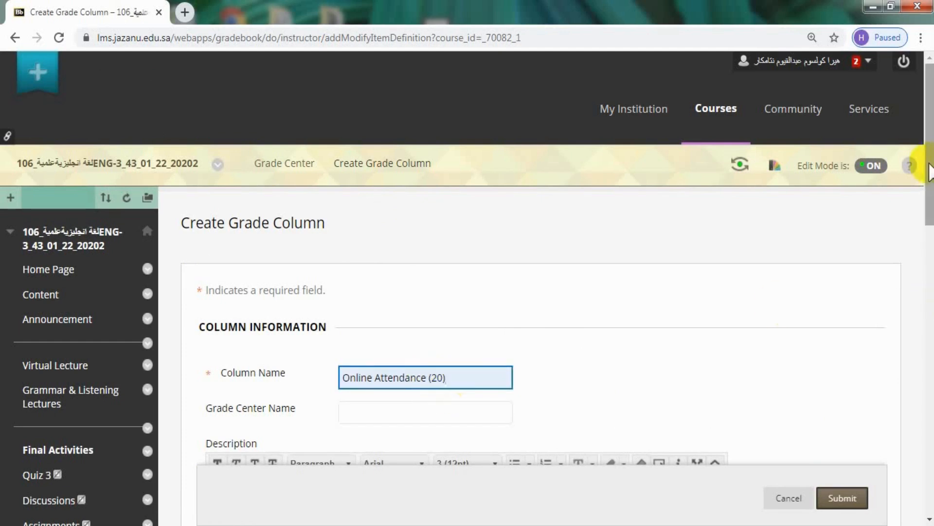
pyautogui.moveTo(926, 156); pyautogui.dragTo(926, 341)
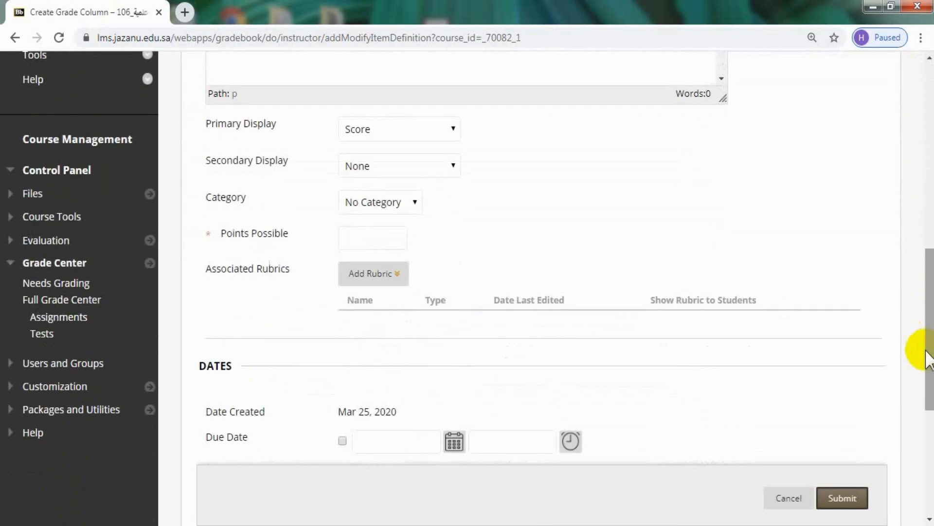
pyautogui.click(395, 248)
pyautogui.click(365, 238)
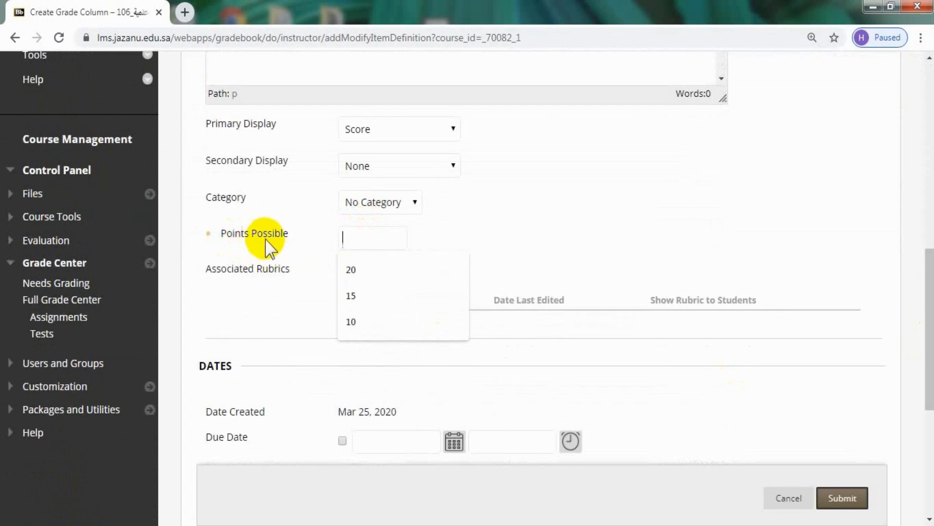
pyautogui.click(365, 276)
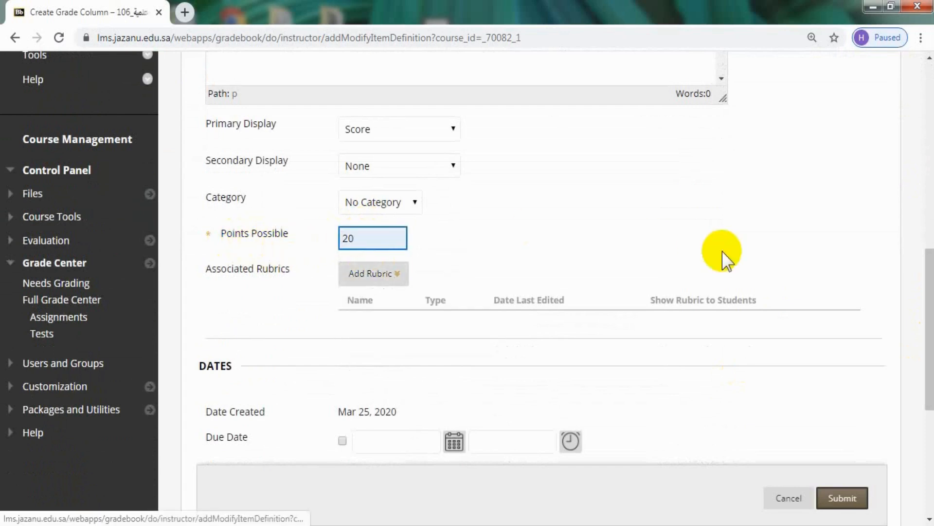
# Set the new column to be shown to students and submit it.
pyautogui.scroll(-5, 929, 263)
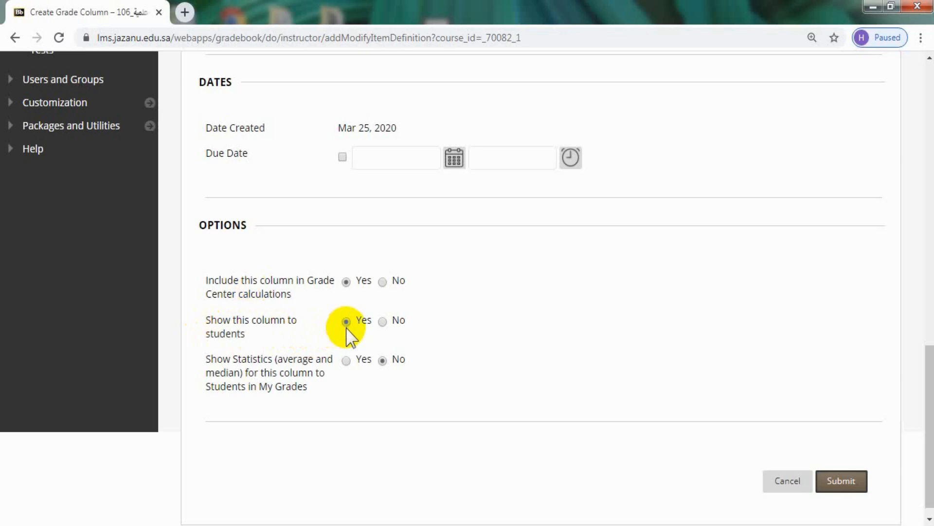
pyautogui.click(382, 322)
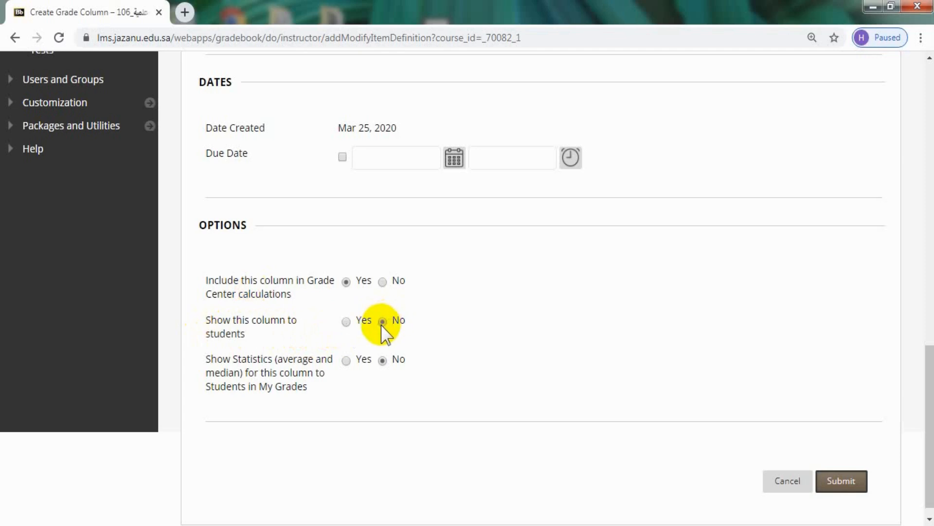
pyautogui.click(346, 322)
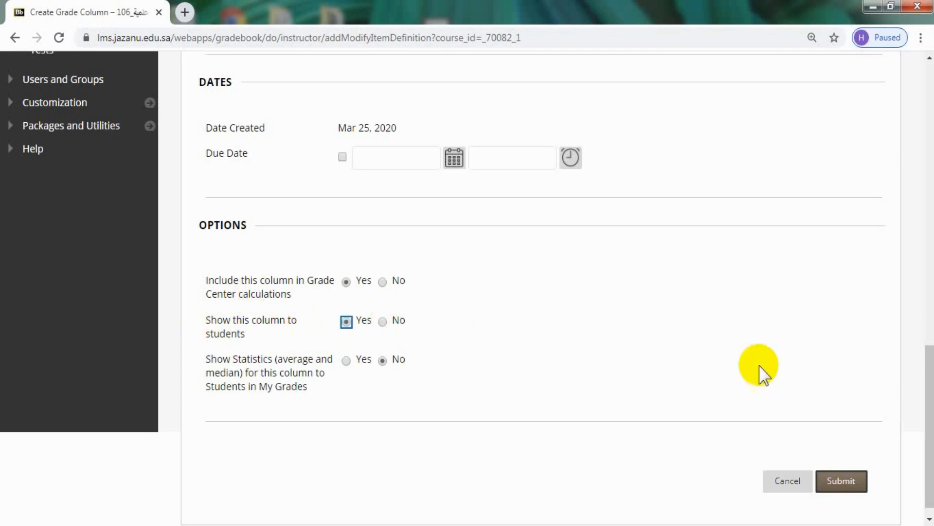
pyautogui.click(840, 483)
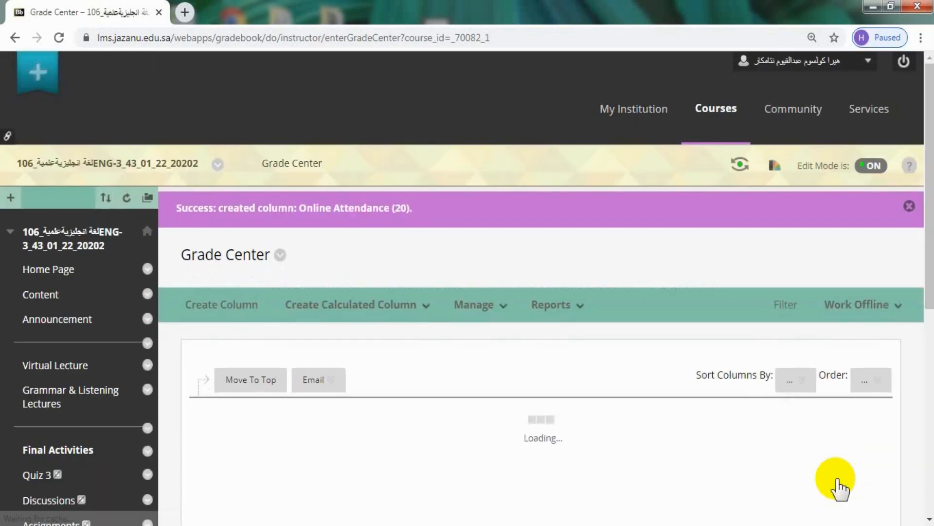
# Enter a grade of 20 for the first student in the Online Attendance (20) column and save it.
pyautogui.scroll(-5, 536, 292)
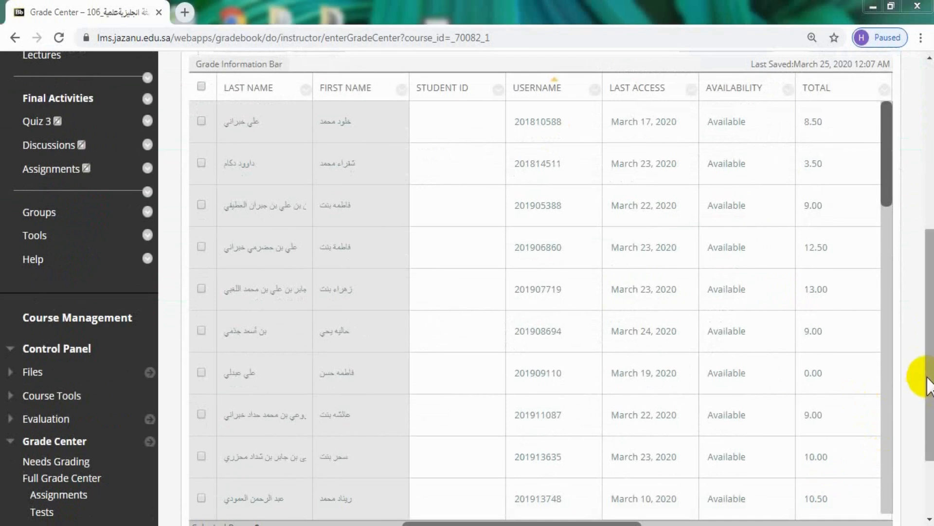
pyautogui.moveTo(928, 379); pyautogui.dragTo(927, 434)
pyautogui.moveTo(634, 419); pyautogui.dragTo(930, 279)
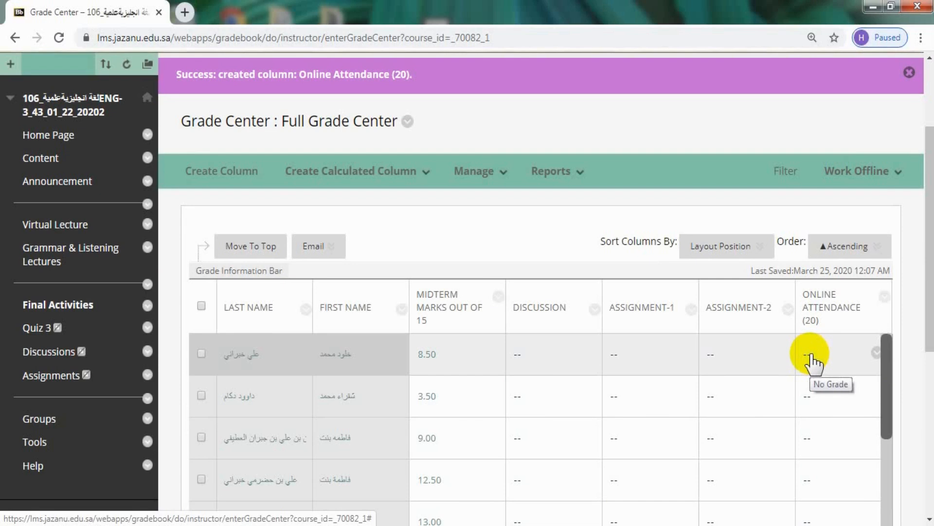
pyautogui.click(810, 356)
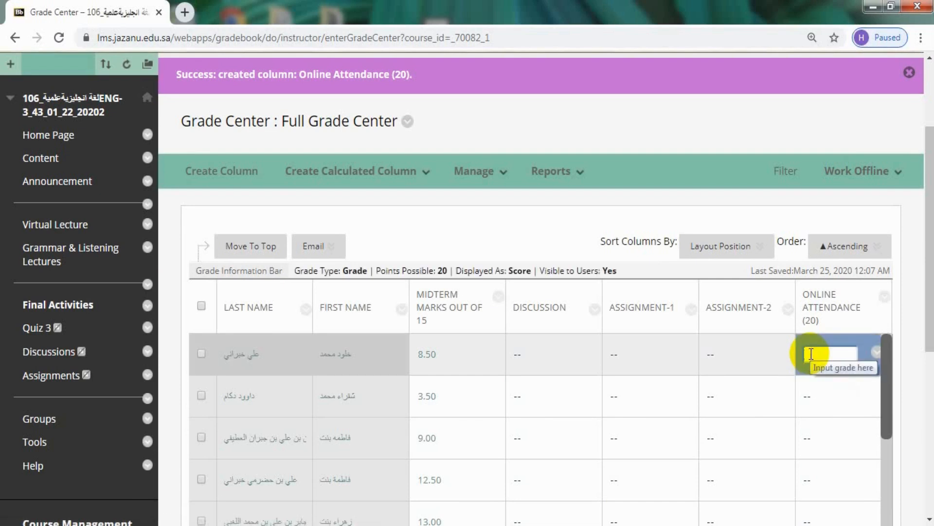
pyautogui.write('20')
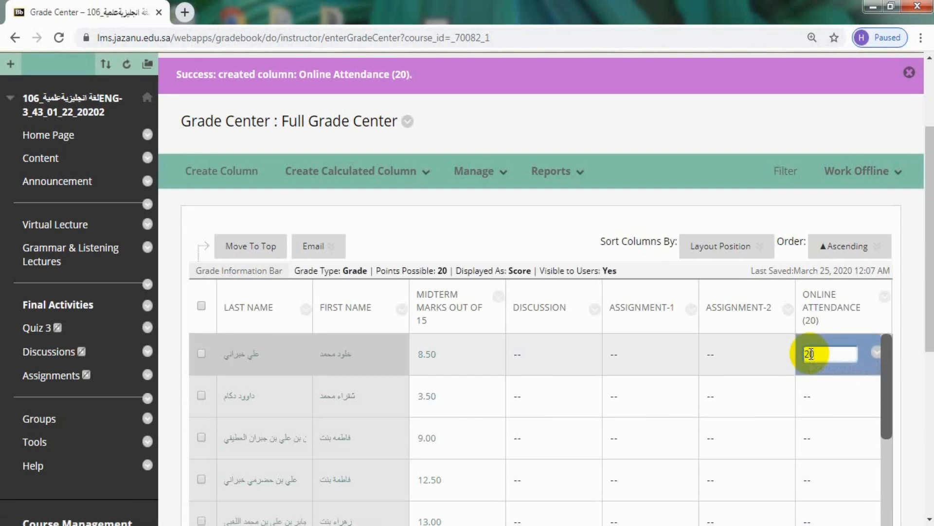
pyautogui.click(814, 402)
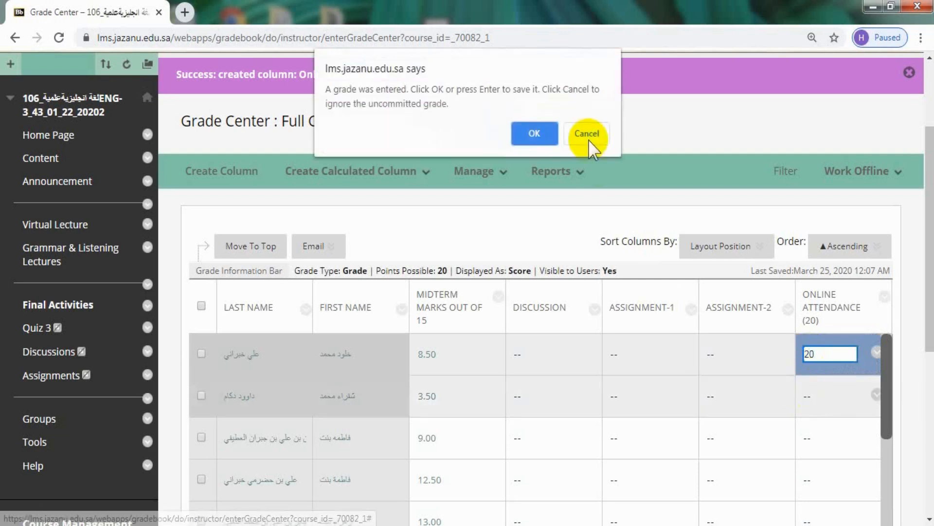
pyautogui.click(539, 135)
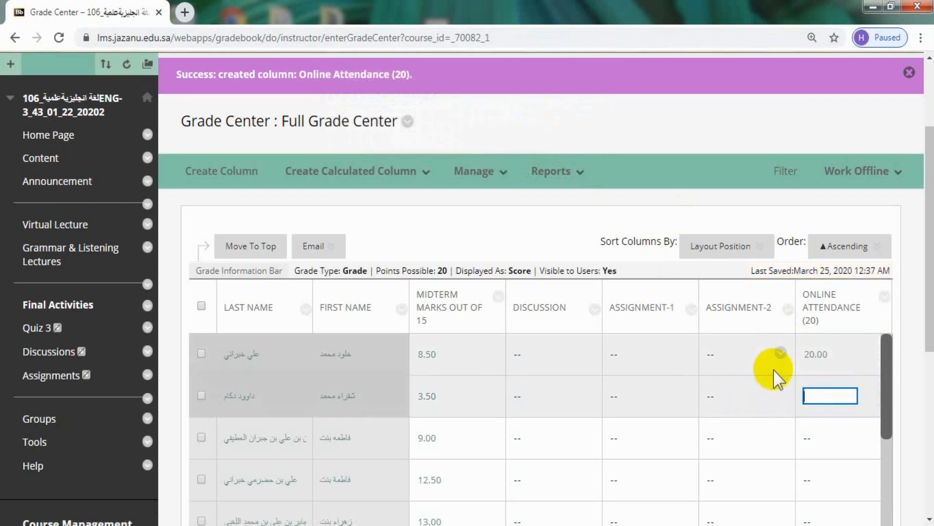
# Enter a grade of 20 for the second student in the Online Attendance (20) column and save it.
pyautogui.write('20')
pyautogui.click(819, 438)
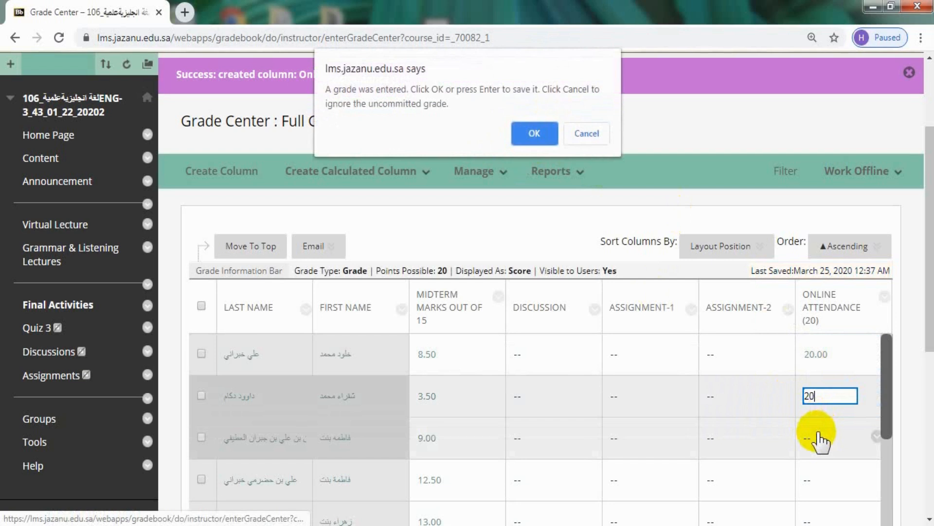
pyautogui.click(536, 133)
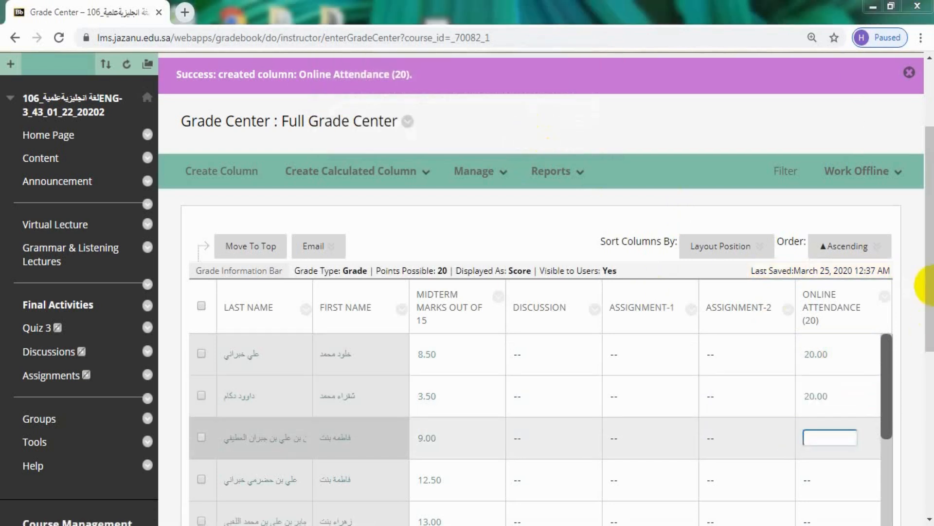
# Check the students' Total column against the midterm and other grade columns.
pyautogui.click(932, 308)
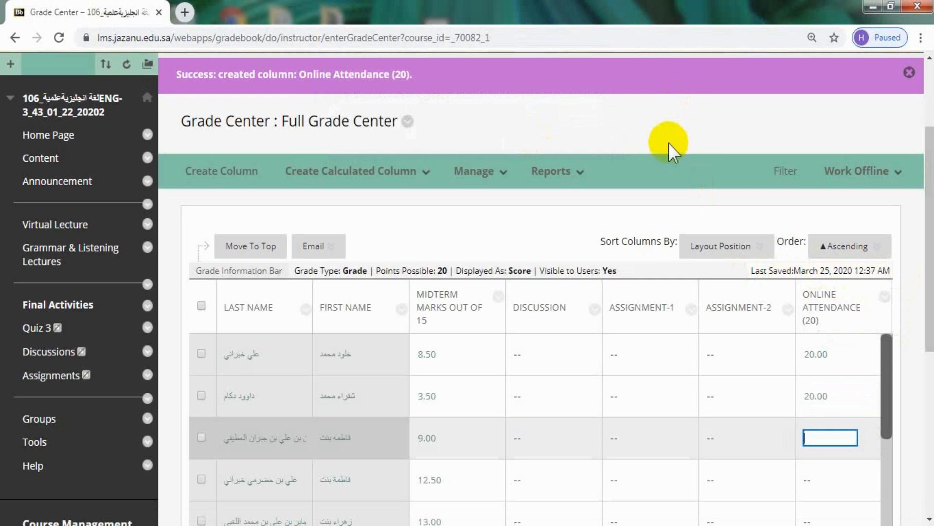
pyautogui.moveTo(930, 238); pyautogui.dragTo(918, 382)
pyautogui.moveTo(805, 440); pyautogui.dragTo(572, 434)
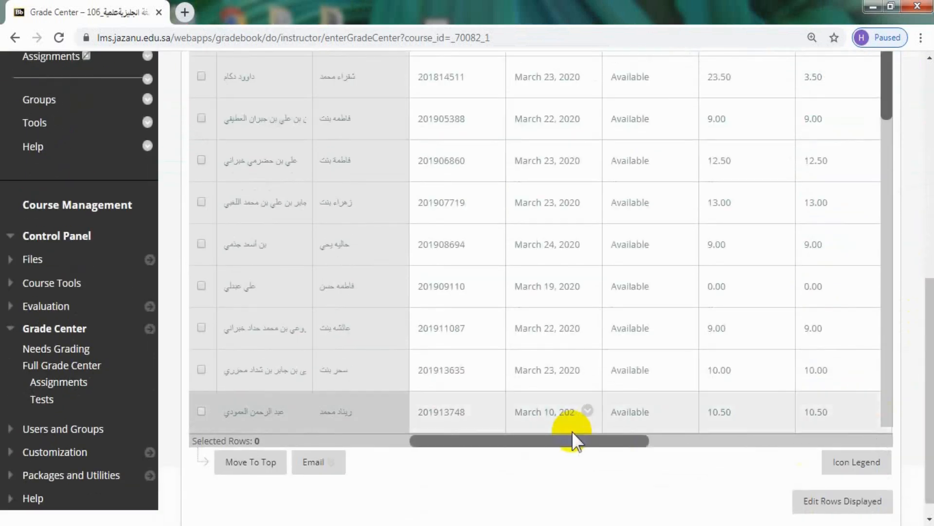
pyautogui.moveTo(929, 455); pyautogui.dragTo(931, 308)
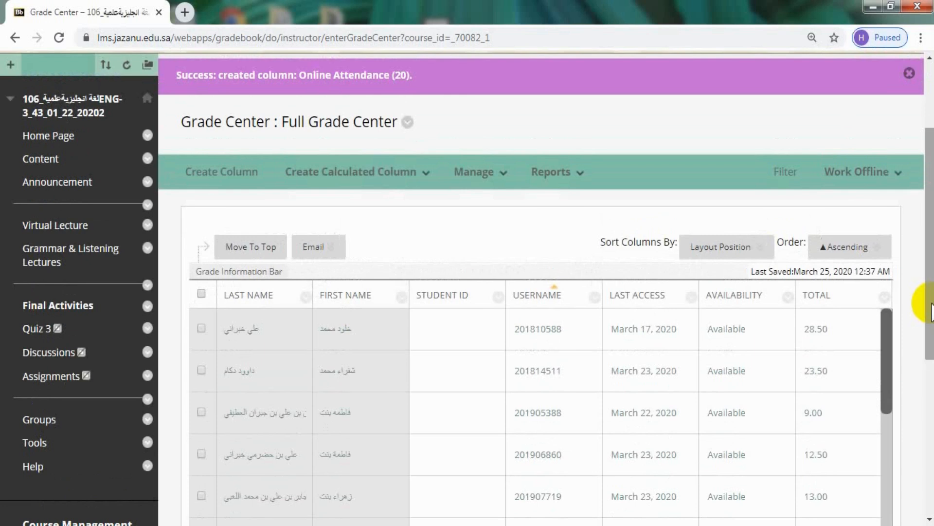
pyautogui.moveTo(931, 307); pyautogui.dragTo(930, 429)
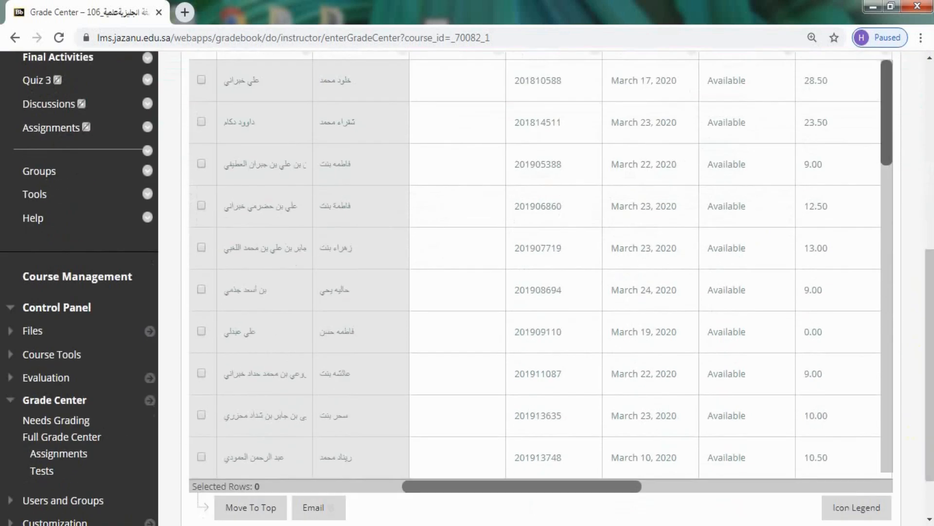
pyautogui.moveTo(621, 495); pyautogui.dragTo(757, 492)
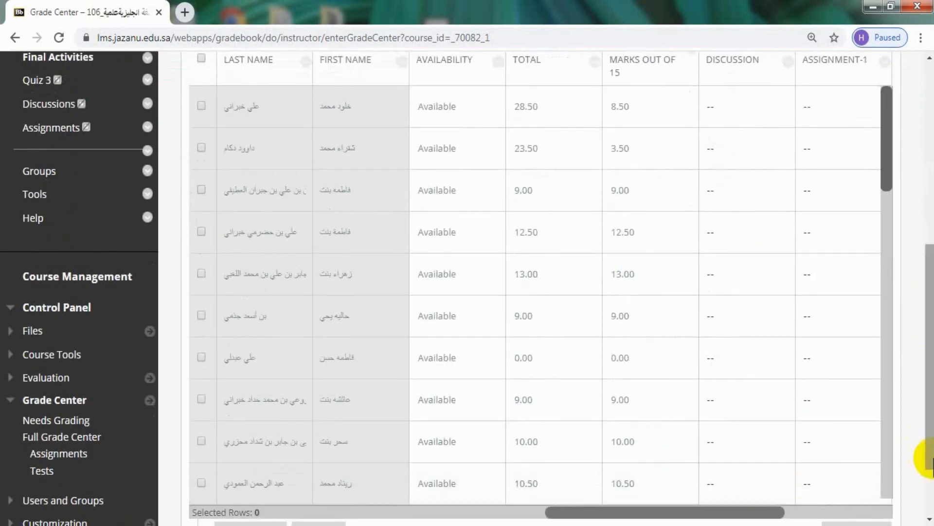
pyautogui.moveTo(931, 462); pyautogui.dragTo(919, 355)
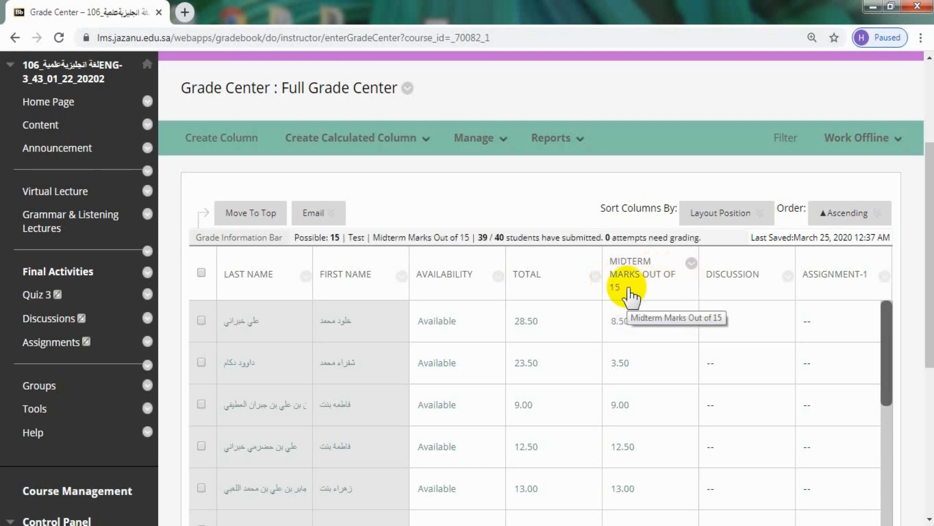
# Start a new grade column in the Full Grade Center and name it Quiz (15).
pyautogui.click(235, 140)
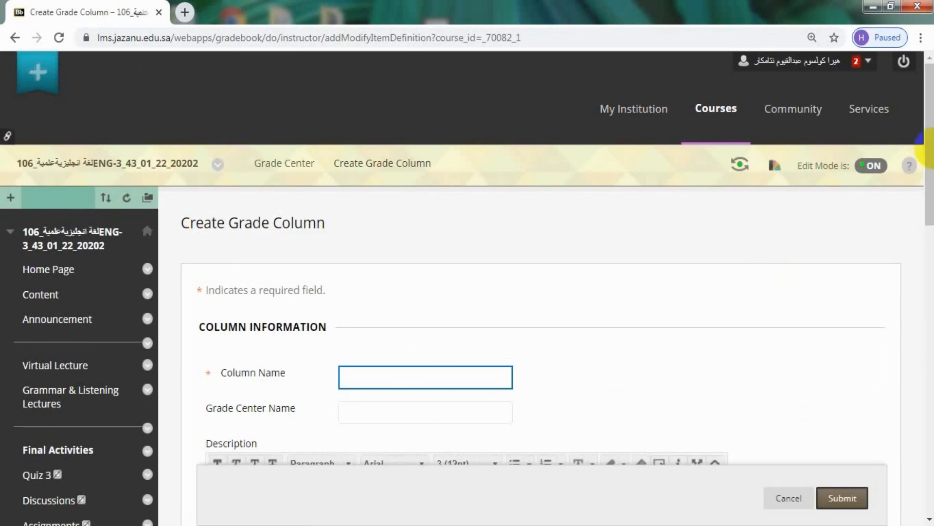
pyautogui.moveTo(931, 148); pyautogui.dragTo(931, 225)
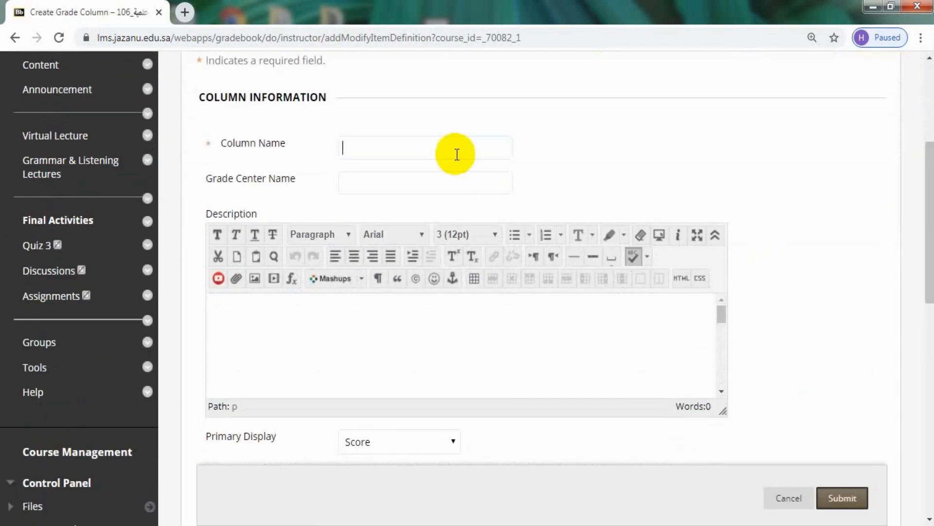
pyautogui.click(437, 147)
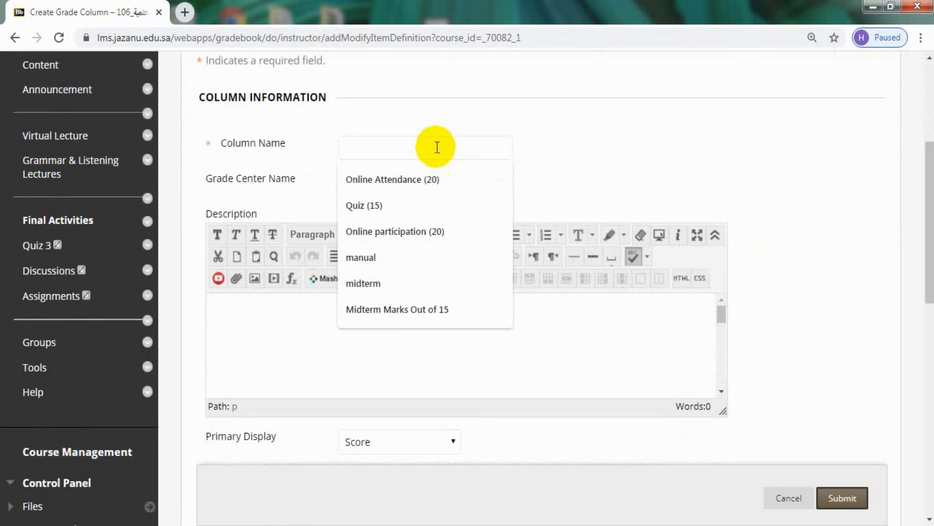
pyautogui.click(408, 204)
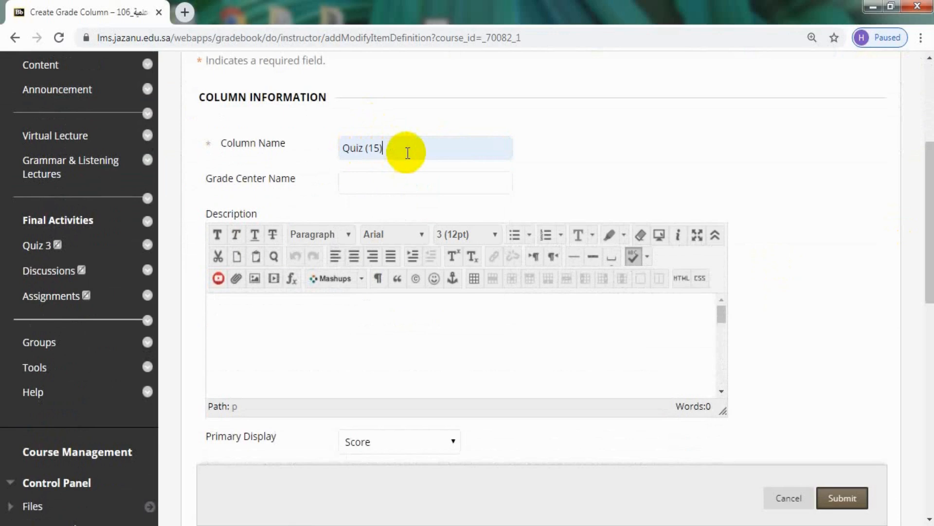
# Set the Quiz (15) column's points possible to 15 and submit it with the default options.
pyautogui.moveTo(930, 207); pyautogui.dragTo(931, 326)
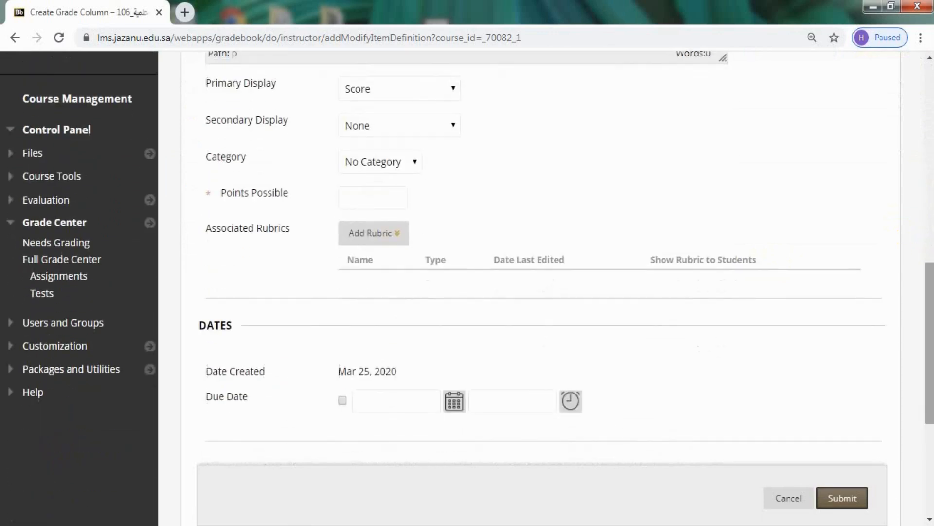
pyautogui.click(339, 195)
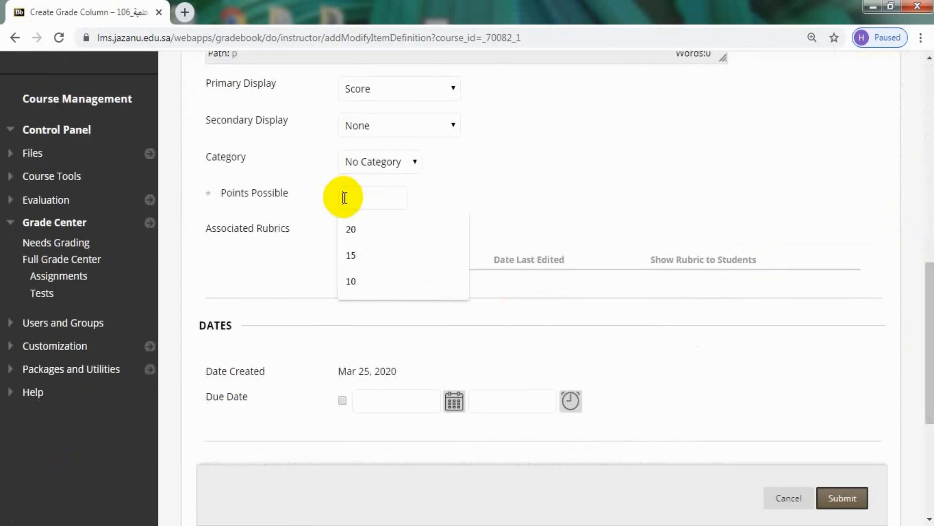
pyautogui.click(361, 257)
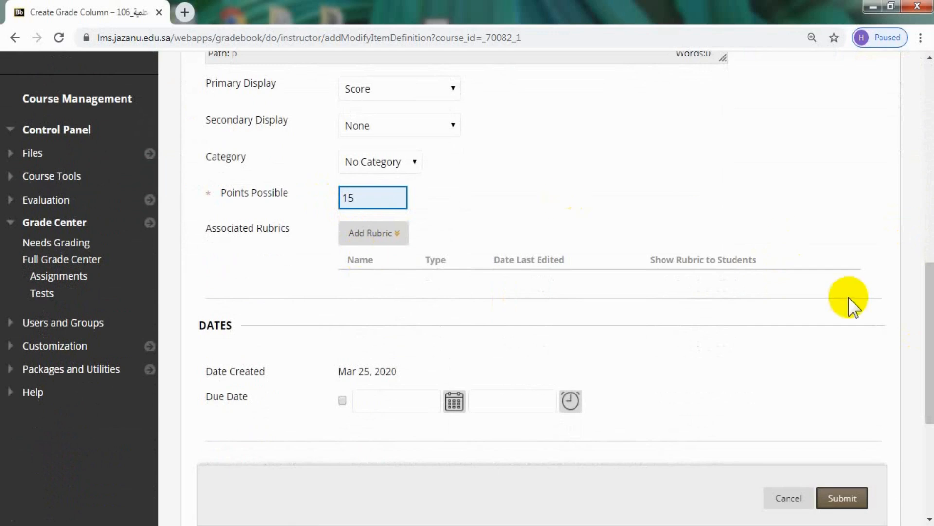
pyautogui.moveTo(929, 302); pyautogui.dragTo(930, 387)
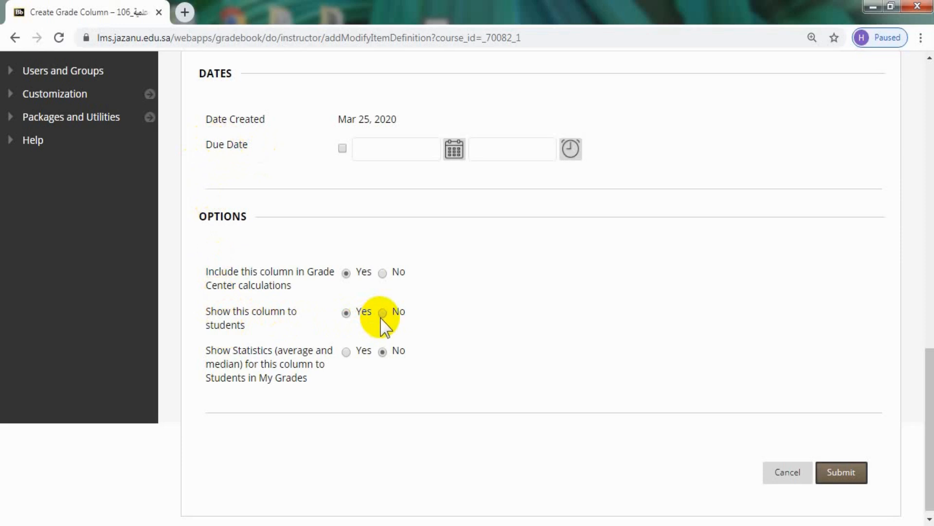
pyautogui.click(843, 473)
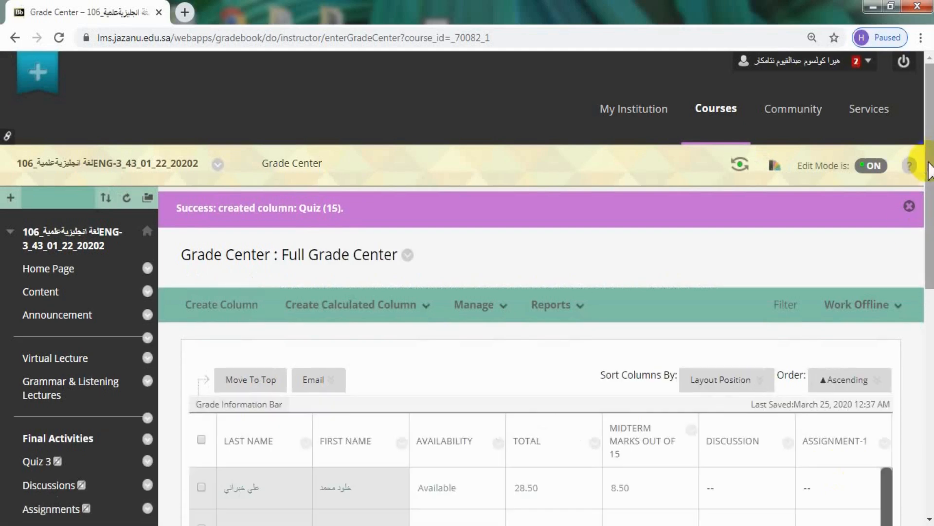
# Locate the Quiz (15) column in the grid and open its grade cells for the first two students.
pyautogui.scroll(-9, 762, 476)
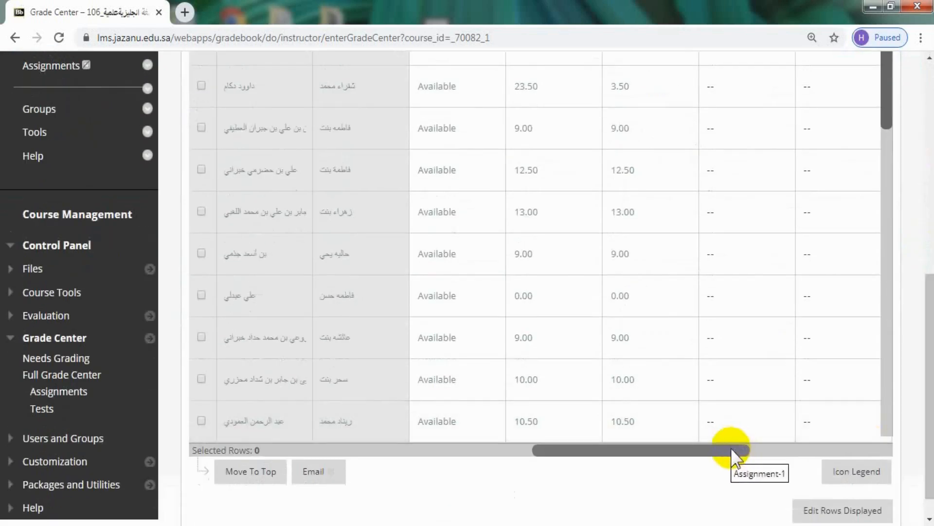
pyautogui.moveTo(730, 449); pyautogui.dragTo(918, 459)
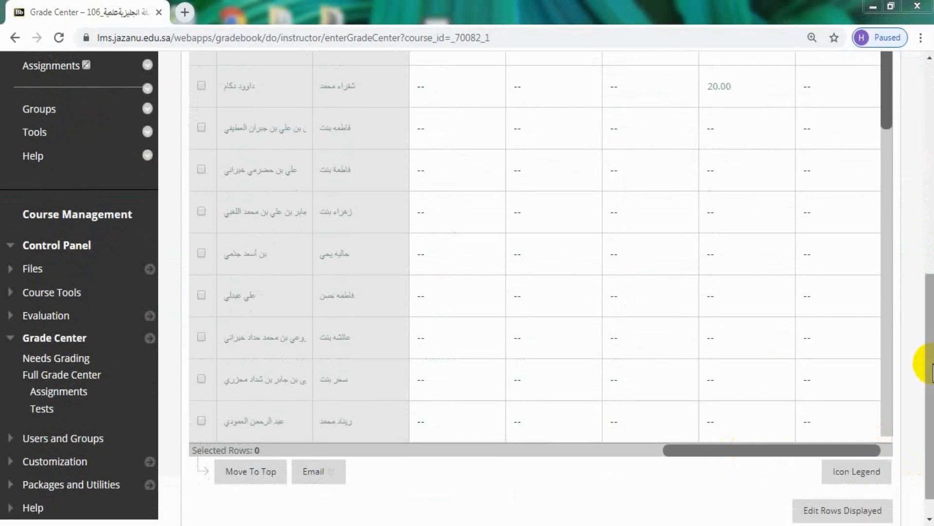
pyautogui.scroll(5, 918, 354)
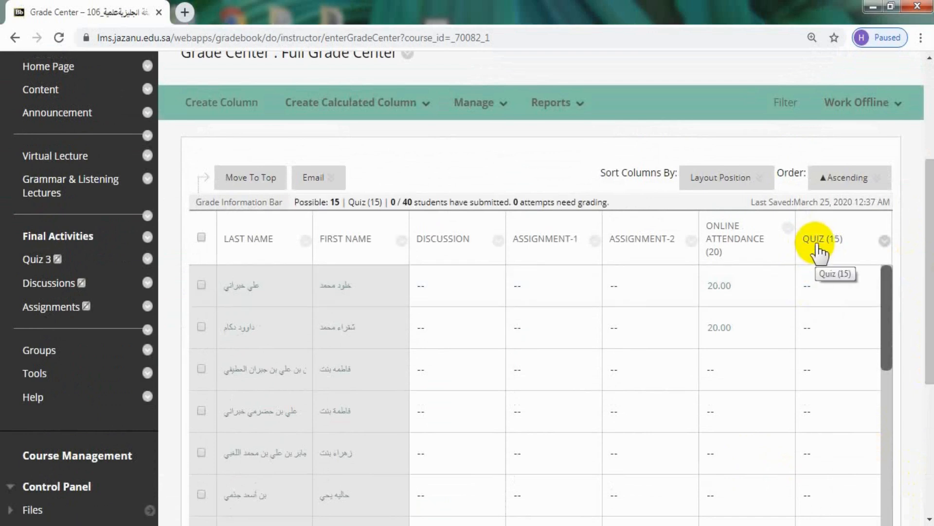
pyautogui.click(810, 287)
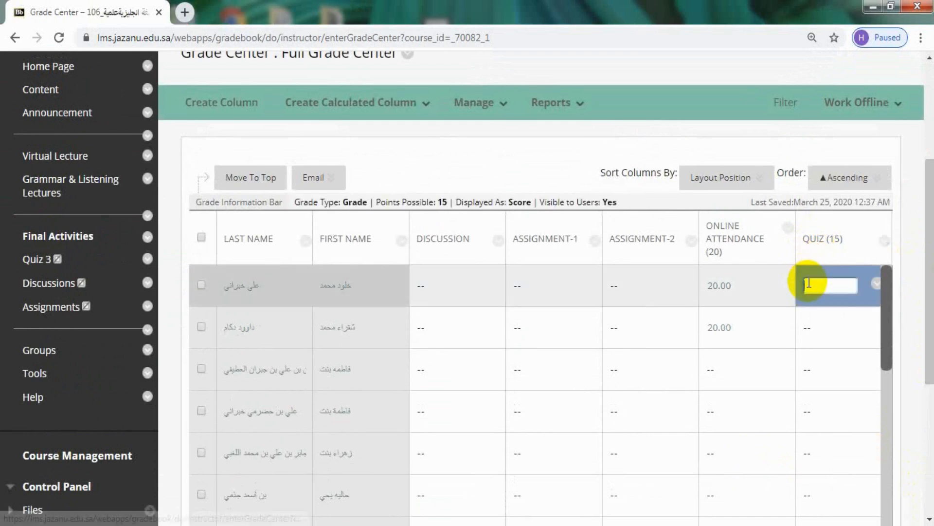
pyautogui.click(809, 323)
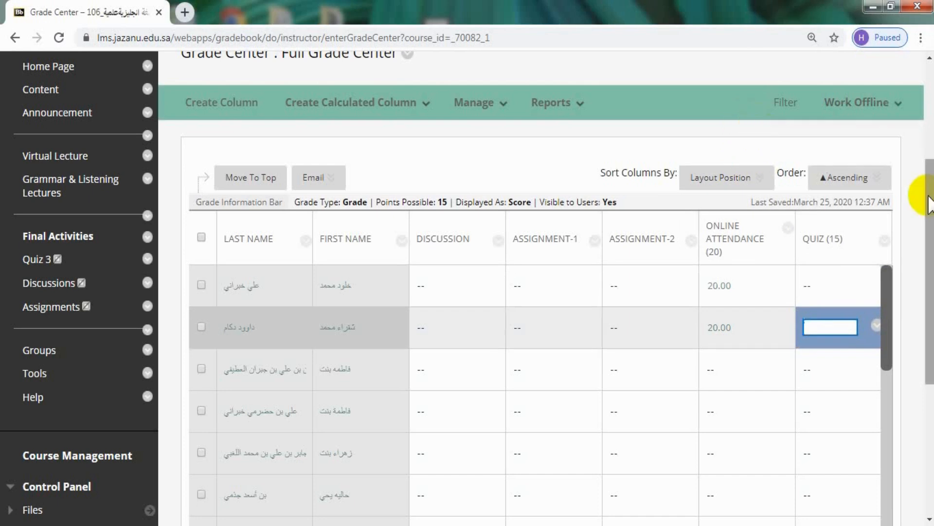
# Start another grade column and name it Online participation (20).
pyautogui.moveTo(930, 211); pyautogui.dragTo(932, 263)
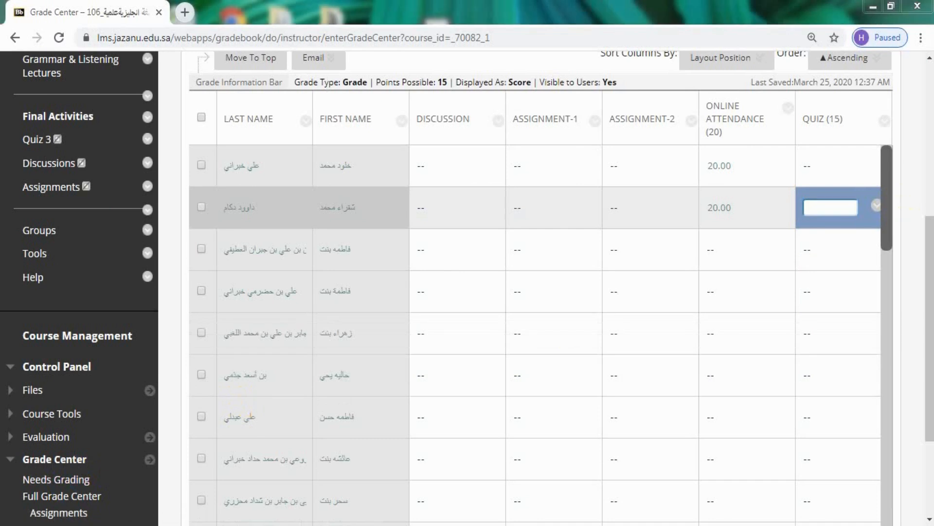
pyautogui.moveTo(930, 236); pyautogui.dragTo(931, 142)
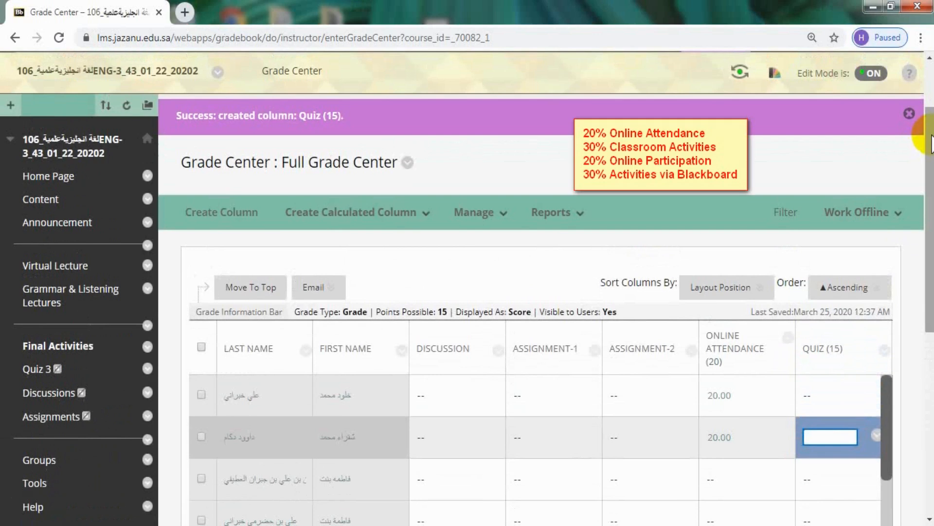
pyautogui.moveTo(931, 138); pyautogui.dragTo(931, 172)
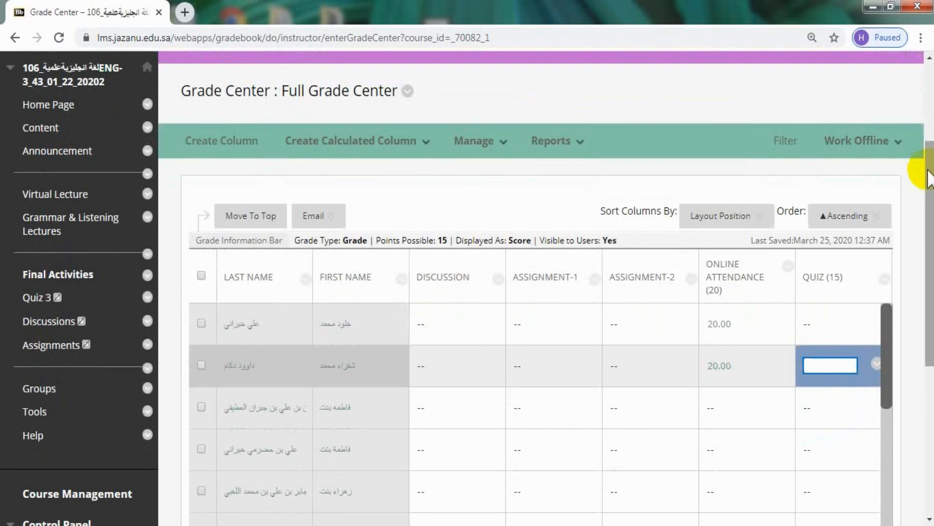
pyautogui.click(216, 146)
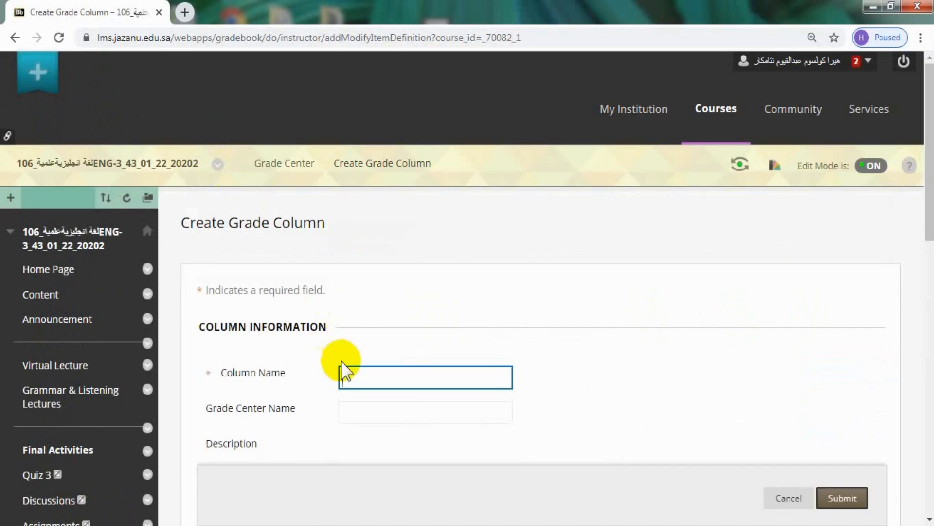
pyautogui.click(344, 370)
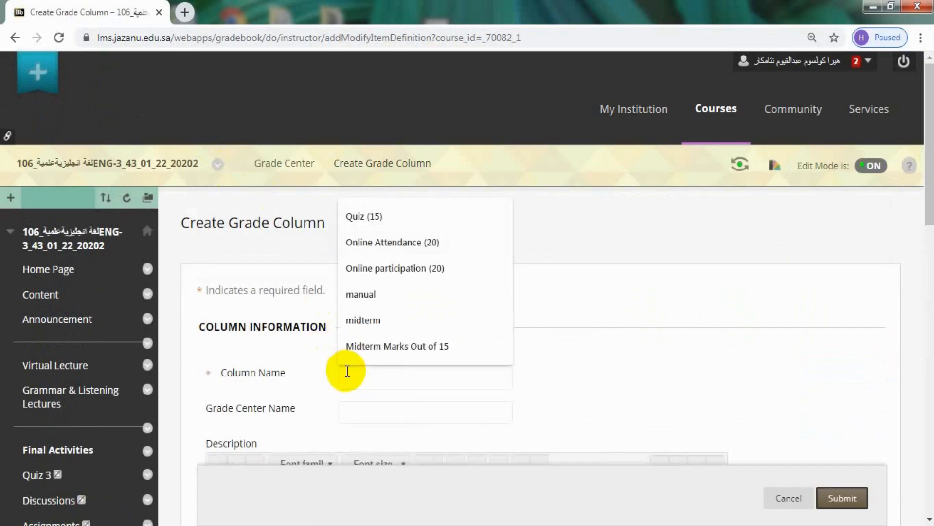
pyautogui.click(378, 271)
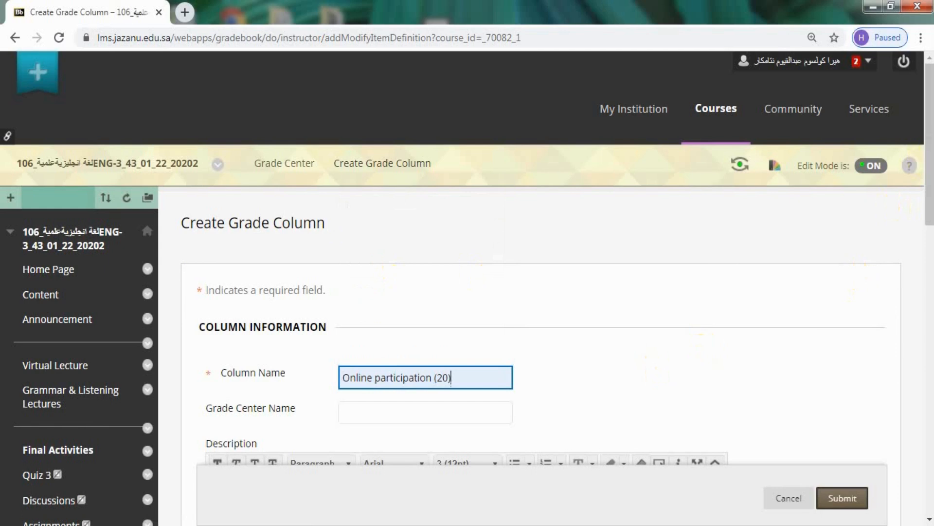
pyautogui.scroll(-6, 861, 285)
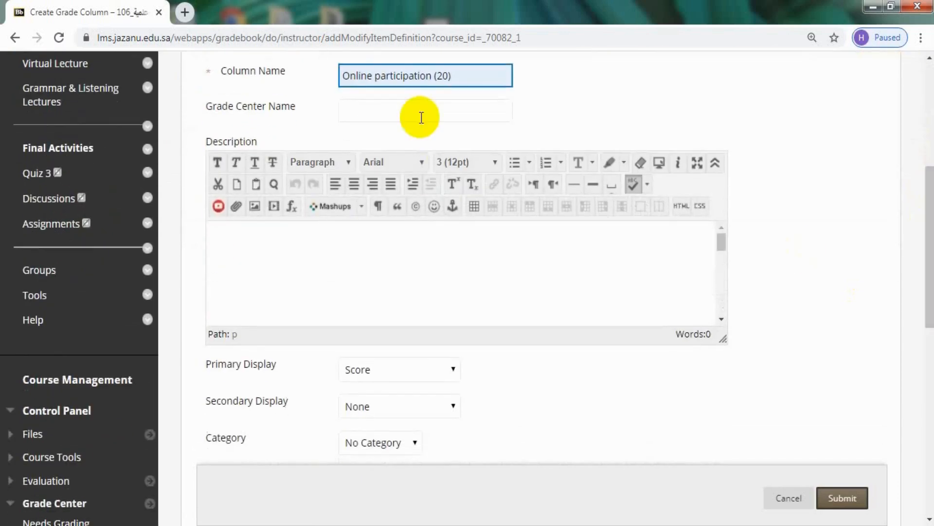
pyautogui.click(434, 90)
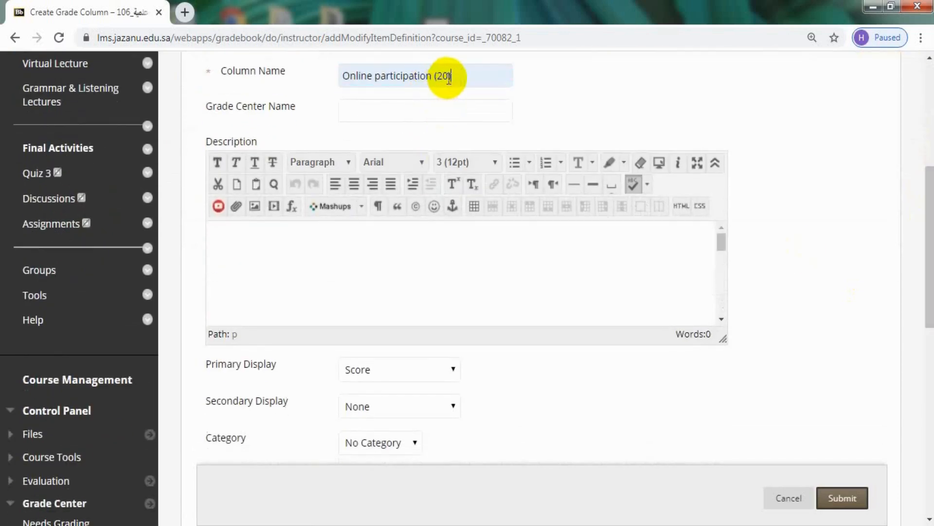
# Set the Online participation (20) column's points possible to 20 and submit it with the default options.
pyautogui.scroll(-1, 922, 214)
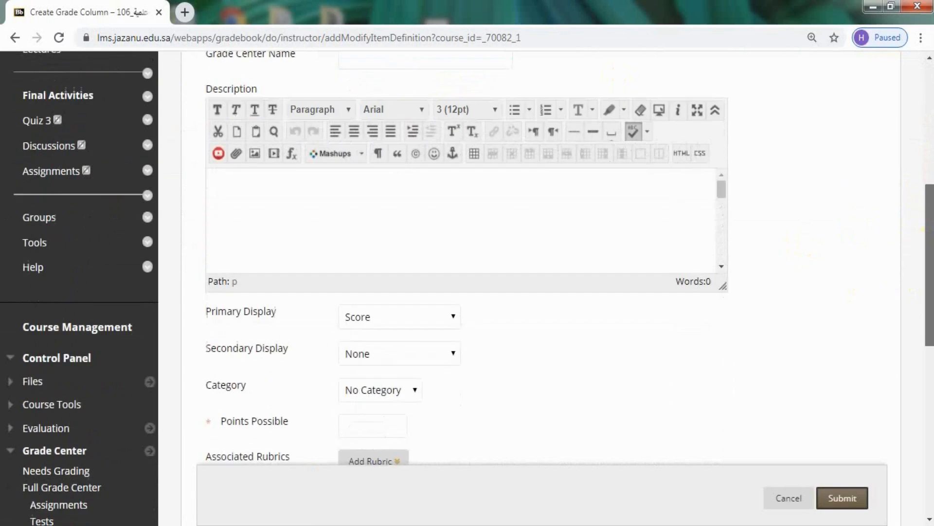
pyautogui.scroll(-3, 923, 273)
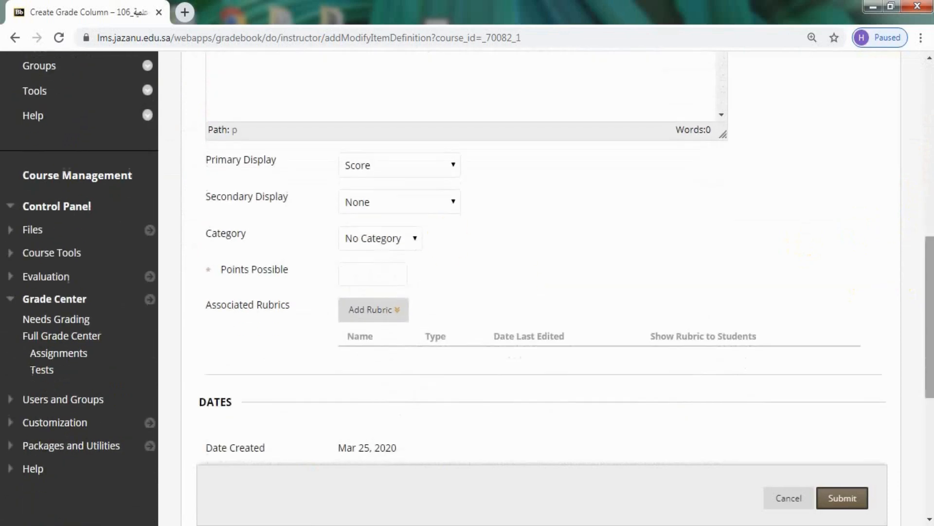
pyautogui.click(362, 278)
pyautogui.click(360, 303)
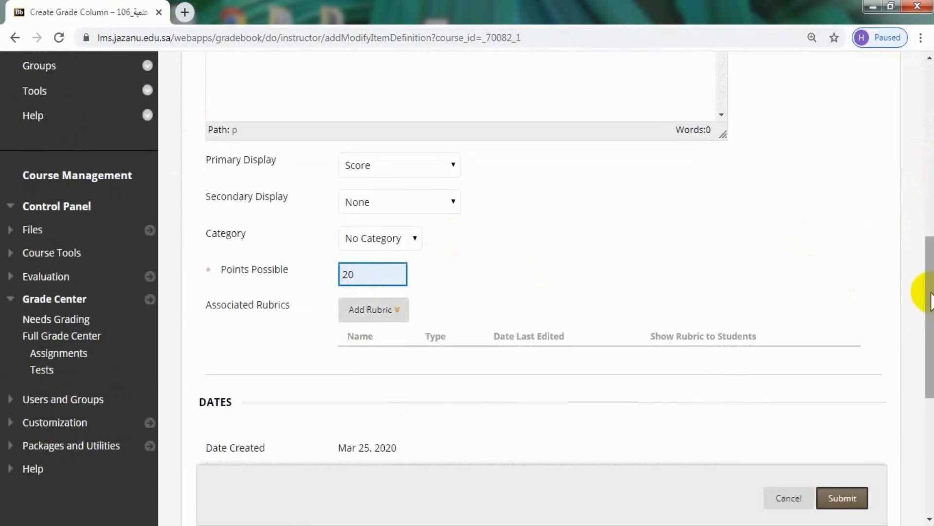
pyautogui.scroll(-5, 930, 300)
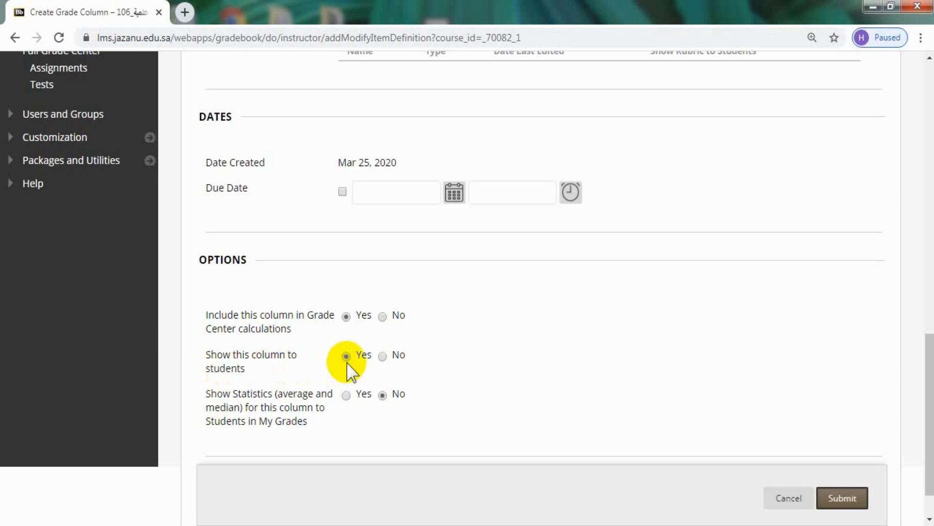
pyautogui.click(837, 496)
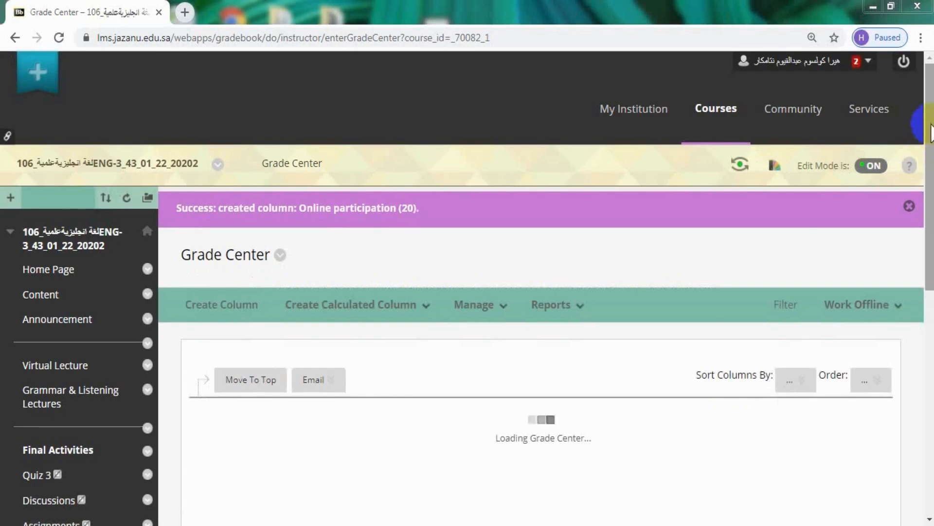
# Locate the Online participation (20) column in the grid and open its grade cells for the first three students.
pyautogui.scroll(-9, 875, 385)
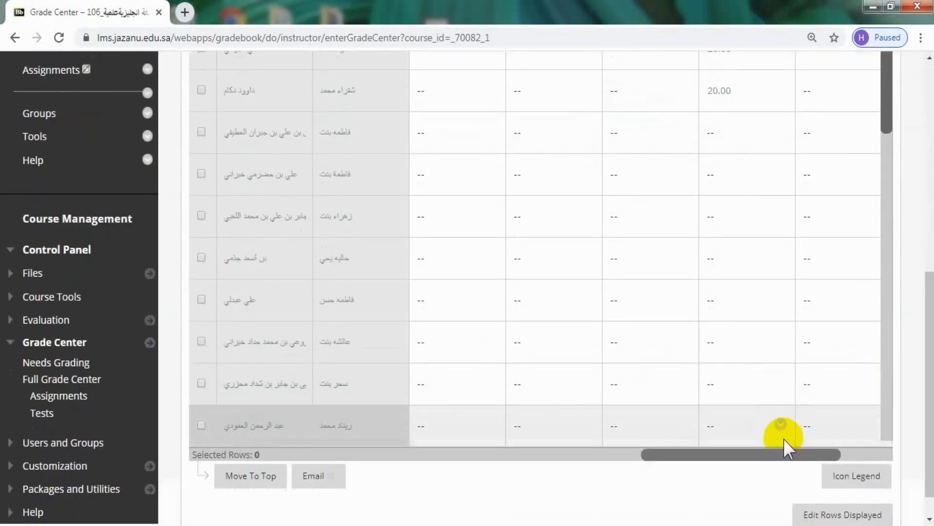
pyautogui.moveTo(787, 455); pyautogui.dragTo(919, 328)
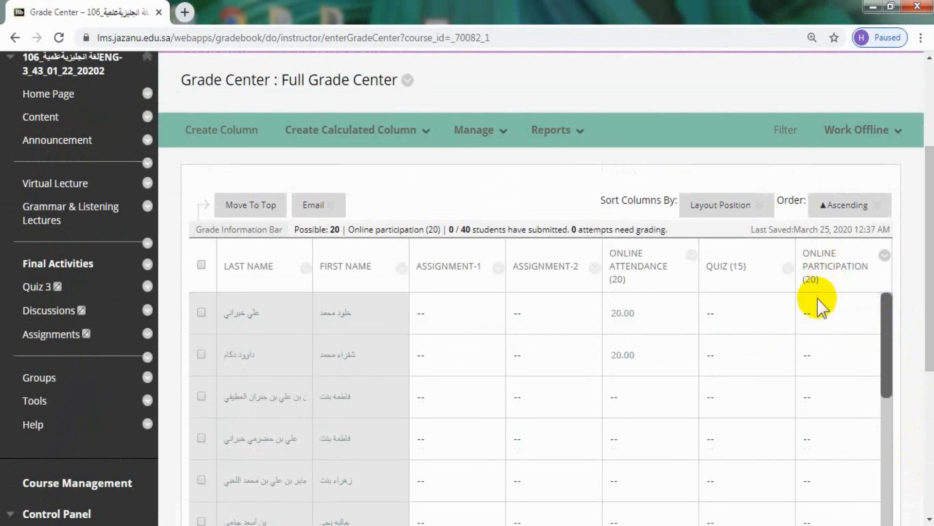
pyautogui.click(810, 312)
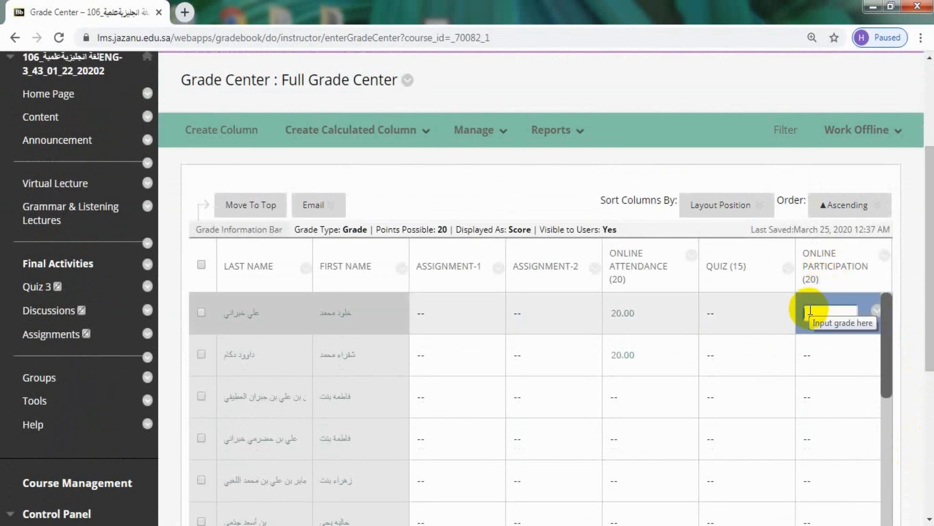
pyautogui.click(810, 357)
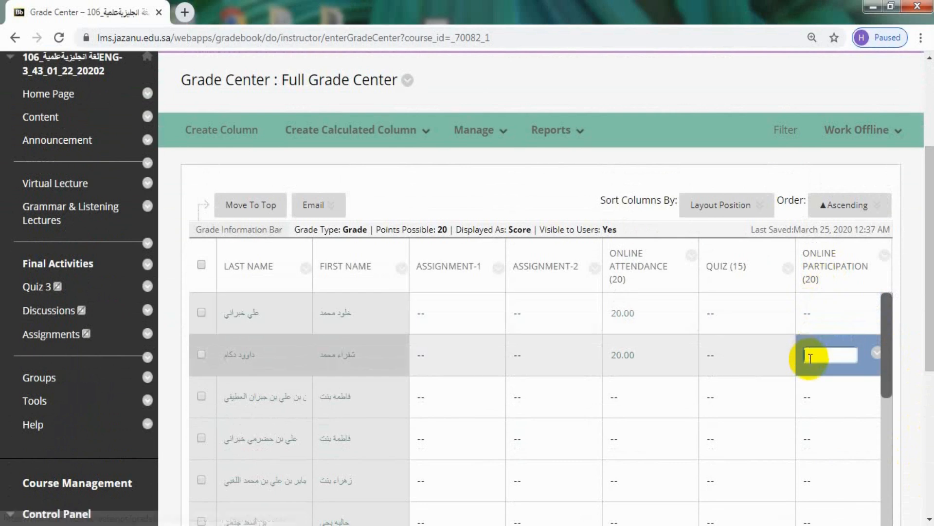
pyautogui.click(810, 399)
pyautogui.click(813, 318)
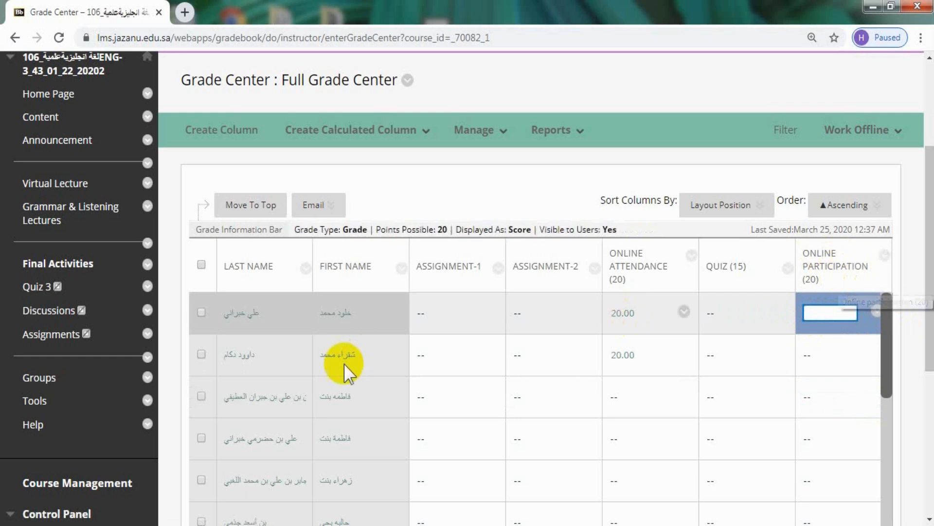
# View the course's Assignments page, then return to the Full Grade Center and review the assignment, attendance, quiz and participation columns.
pyautogui.click(66, 346)
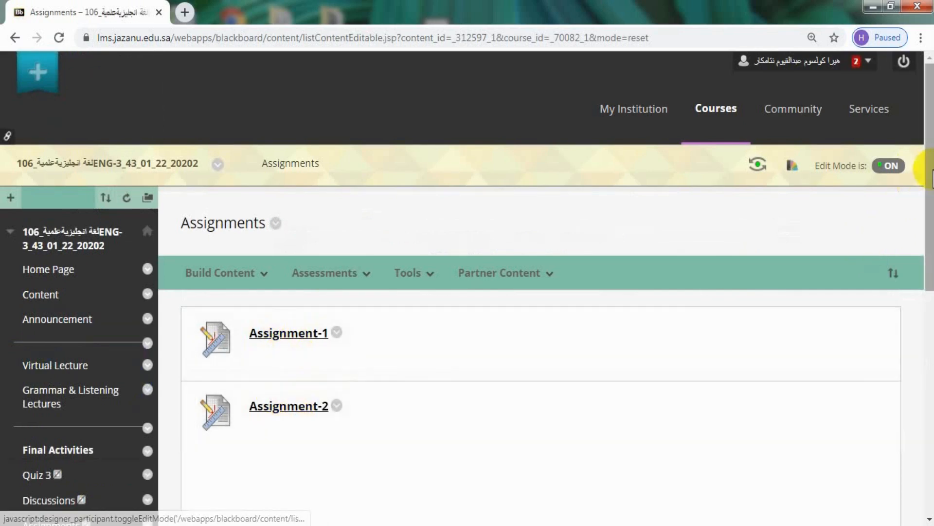
pyautogui.moveTo(930, 180); pyautogui.dragTo(922, 365)
pyautogui.click(32, 440)
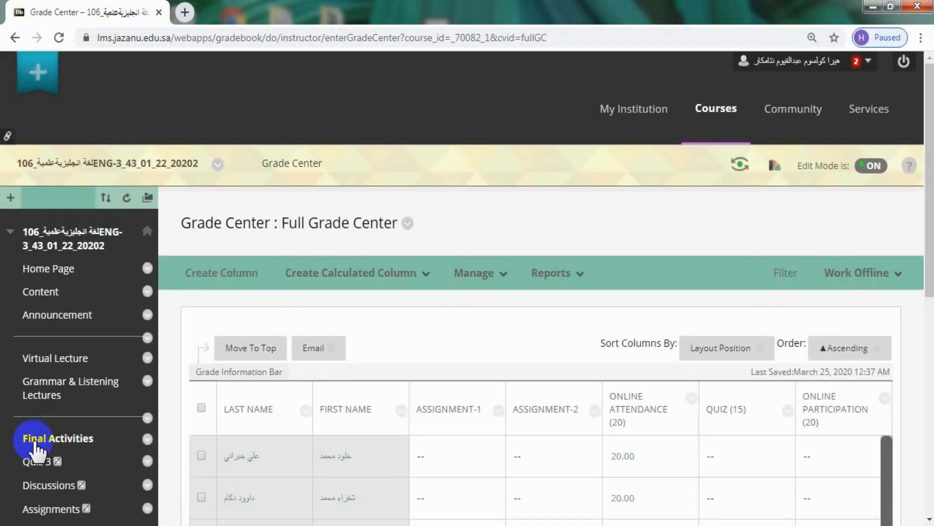
pyautogui.moveTo(929, 236); pyautogui.dragTo(928, 358)
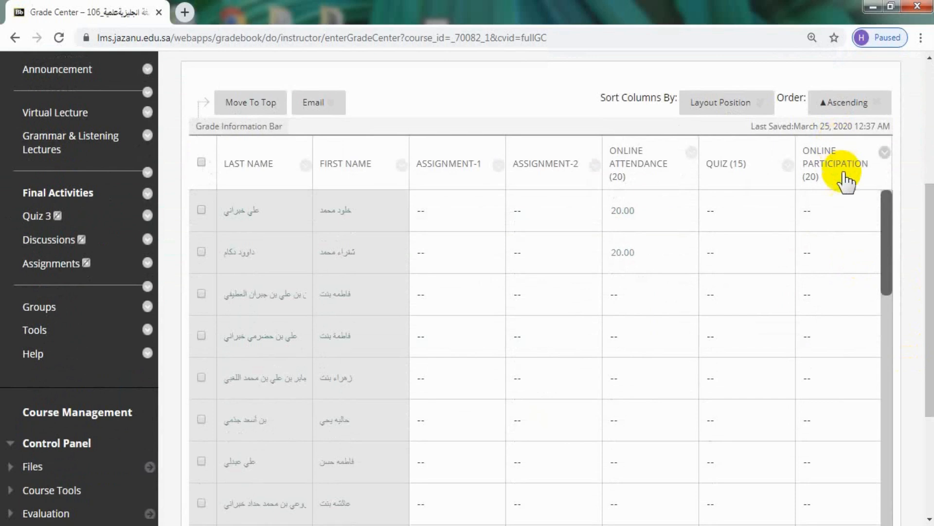
# Review the Total, Midterm Marks Out of 15, Discussion and assignment columns in the Full Grade Center grid.
pyautogui.scroll(3, 705, 131)
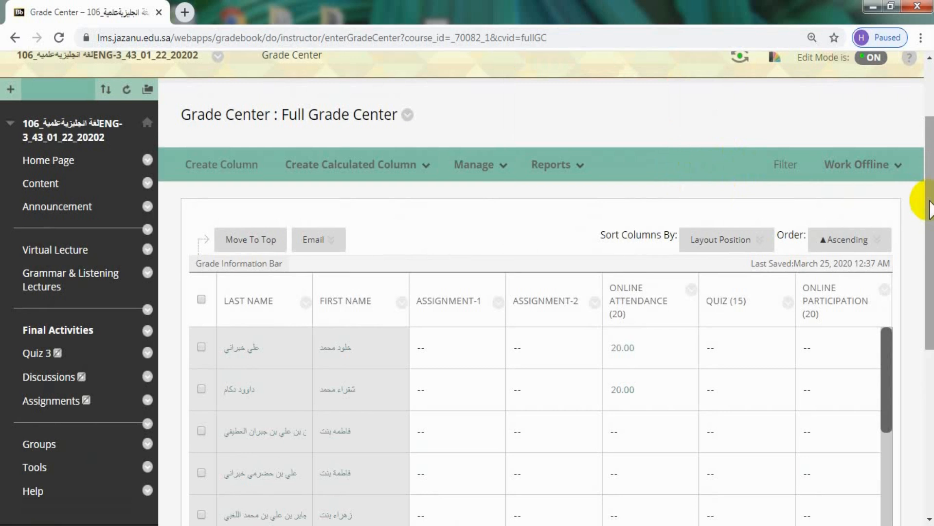
pyautogui.moveTo(930, 209); pyautogui.dragTo(929, 358)
pyautogui.moveTo(708, 450); pyautogui.dragTo(656, 450)
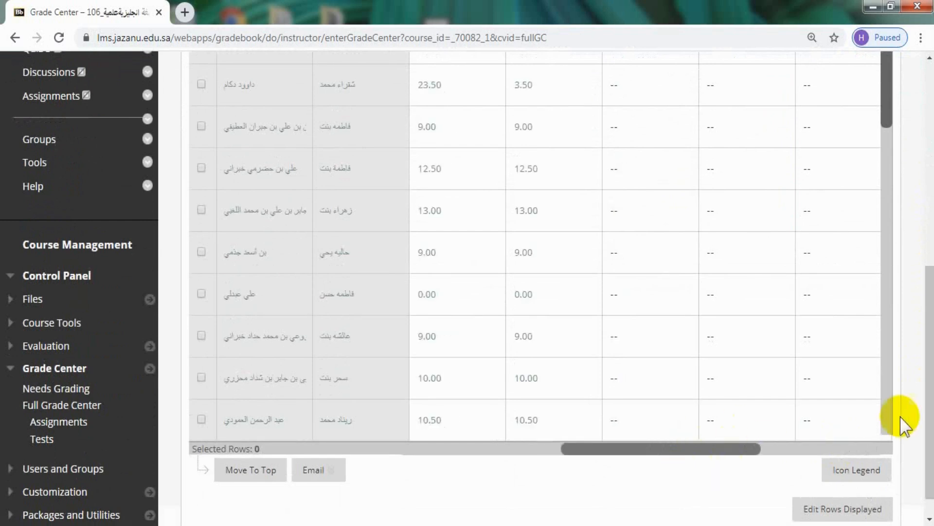
pyautogui.moveTo(929, 442); pyautogui.dragTo(929, 350)
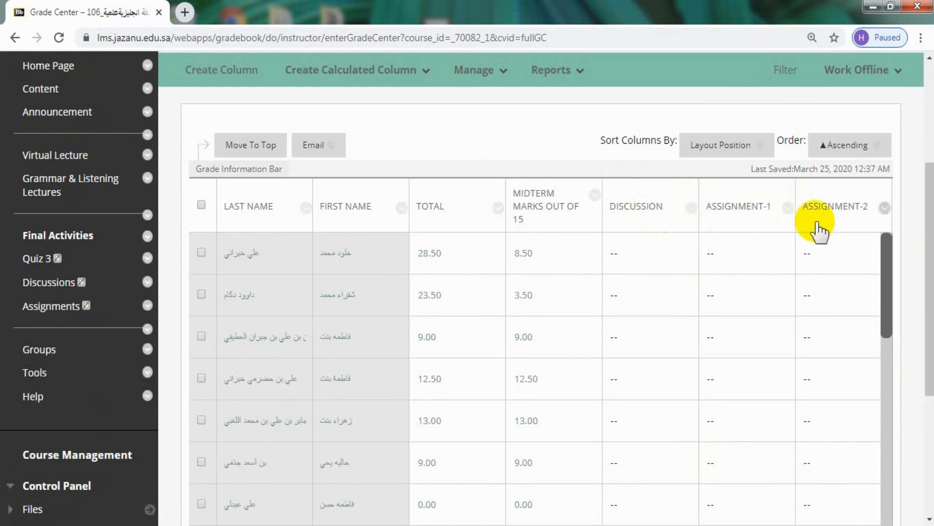
pyautogui.moveTo(930, 223)
pyautogui.mouseDown()
pyautogui.moveTo(931, 167)
pyautogui.moveTo(932, 234)
pyautogui.mouseUp()
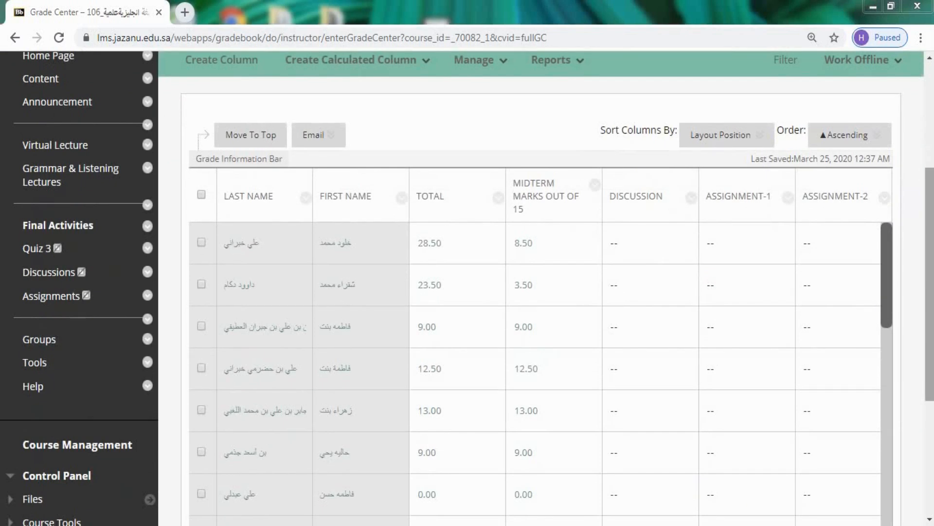
# Open the Grade Center's Column Organization page and go to the columns listed under Not in a Grading Period.
pyautogui.moveTo(930, 229); pyautogui.dragTo(926, 178)
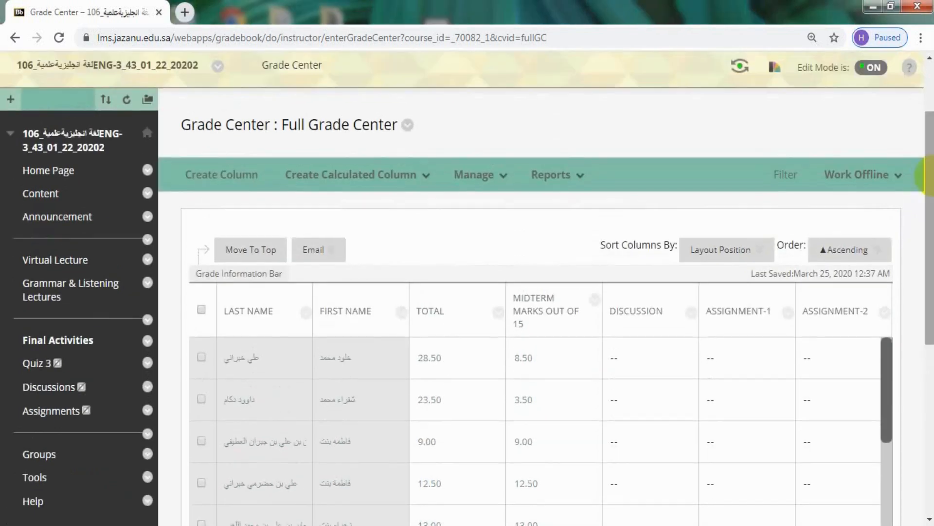
pyautogui.click(483, 181)
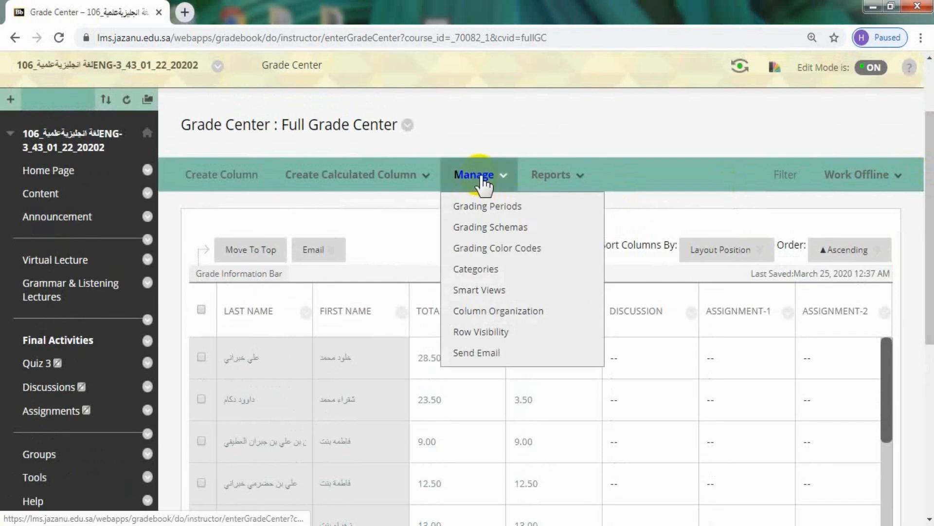
pyautogui.click(479, 312)
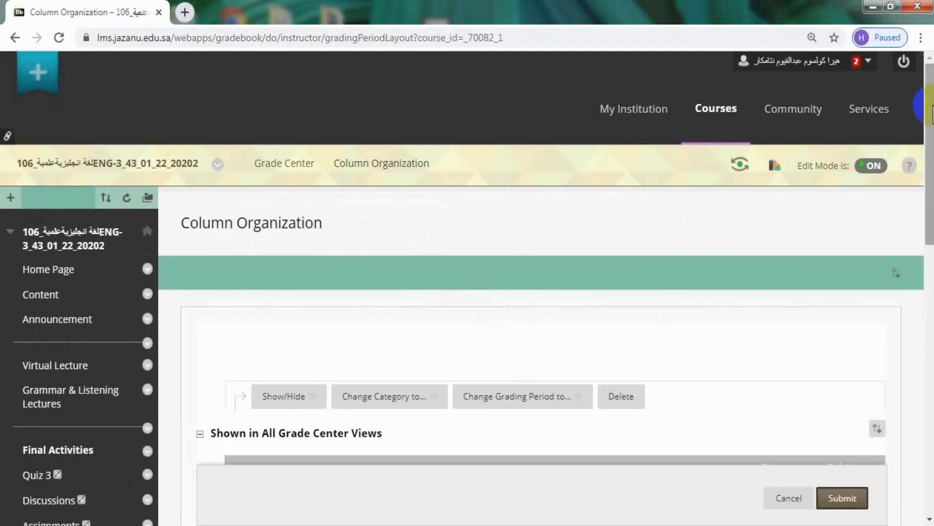
pyautogui.scroll(-7, 480, 316)
pyautogui.scroll(-4, 918, 253)
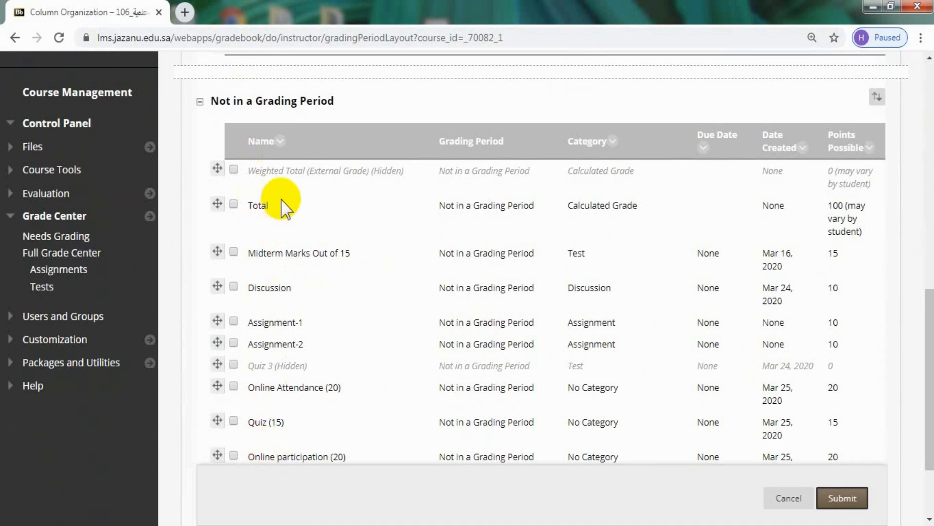
pyautogui.moveTo(927, 348); pyautogui.dragTo(930, 365)
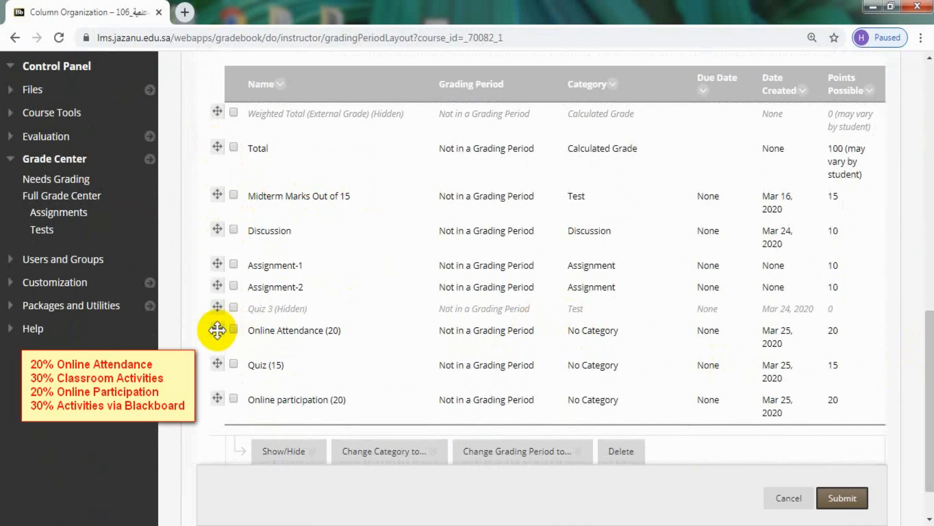
# Move Online Attendance (20), Midterm Marks Out of 15, Quiz (15) and Online participation (20), in that order, above the Total column.
pyautogui.moveTo(217, 330); pyautogui.dragTo(215, 32)
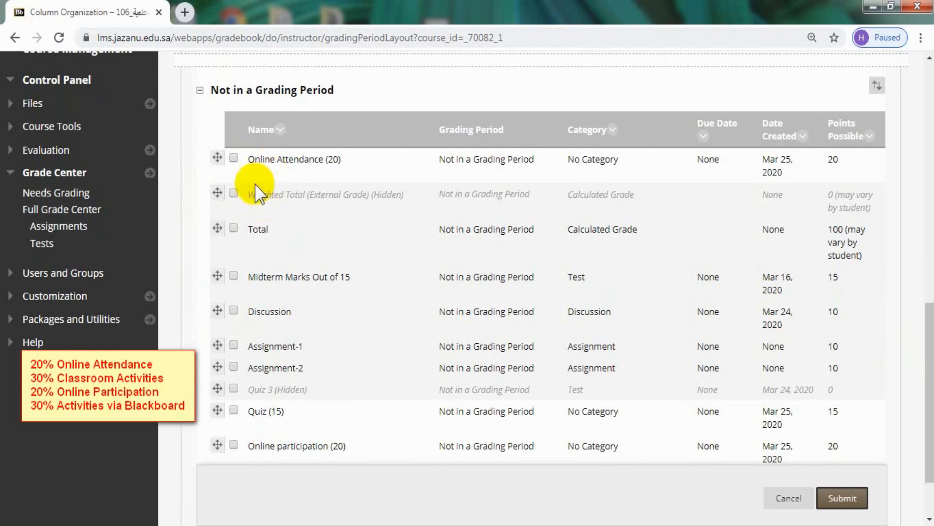
pyautogui.moveTo(217, 276); pyautogui.dragTo(222, 192)
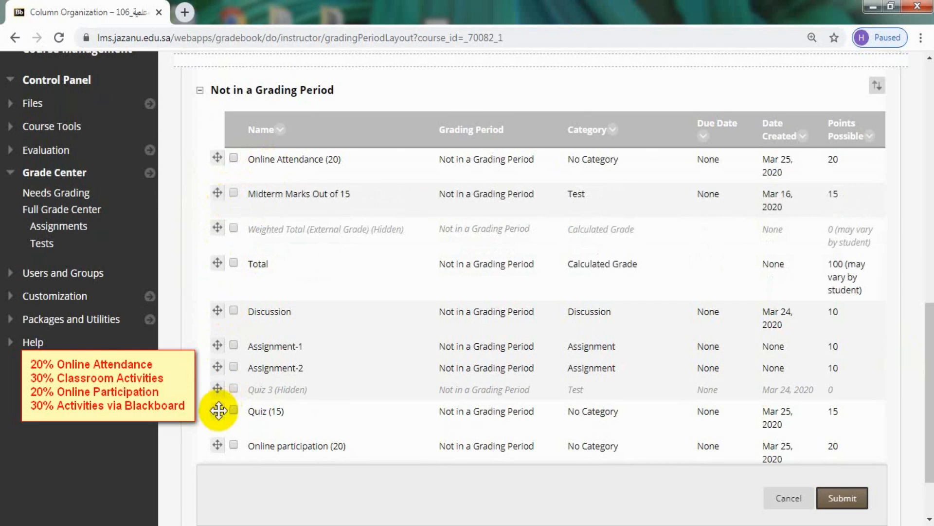
pyautogui.moveTo(217, 409); pyautogui.dragTo(217, 219)
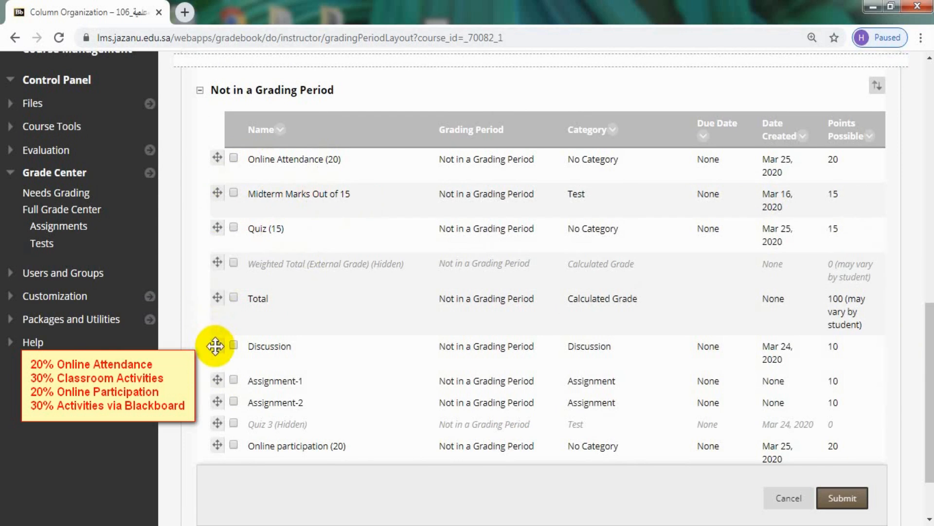
pyautogui.moveTo(217, 446); pyautogui.dragTo(219, 291)
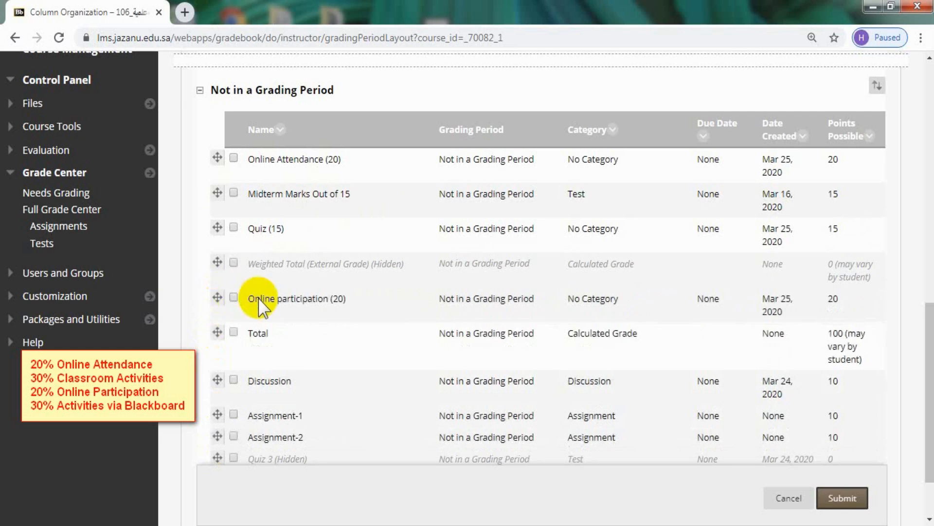
# Move the Total column to the end of the Not in a Grading Period list and the hidden Weighted Total below Assignment-2.
pyautogui.click(219, 334)
pyautogui.moveTo(219, 335); pyautogui.dragTo(219, 462)
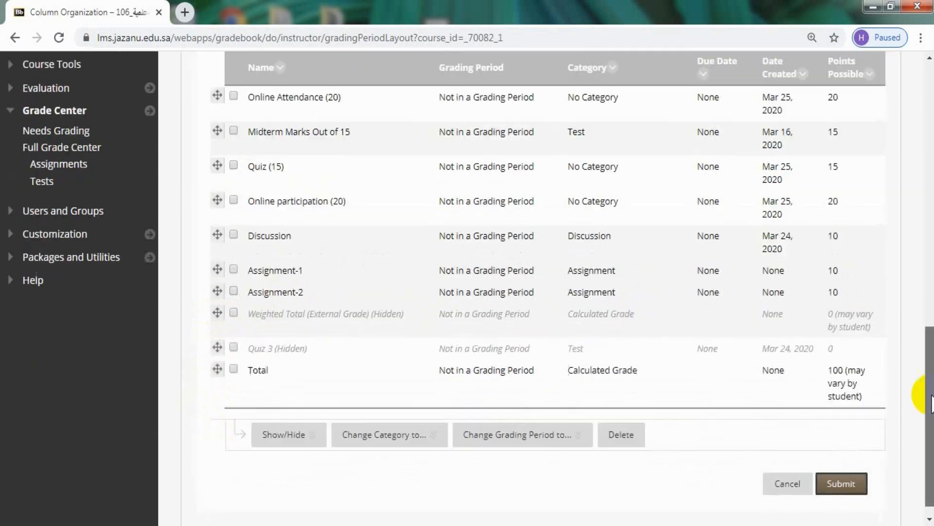
pyautogui.moveTo(929, 396); pyautogui.dragTo(930, 462)
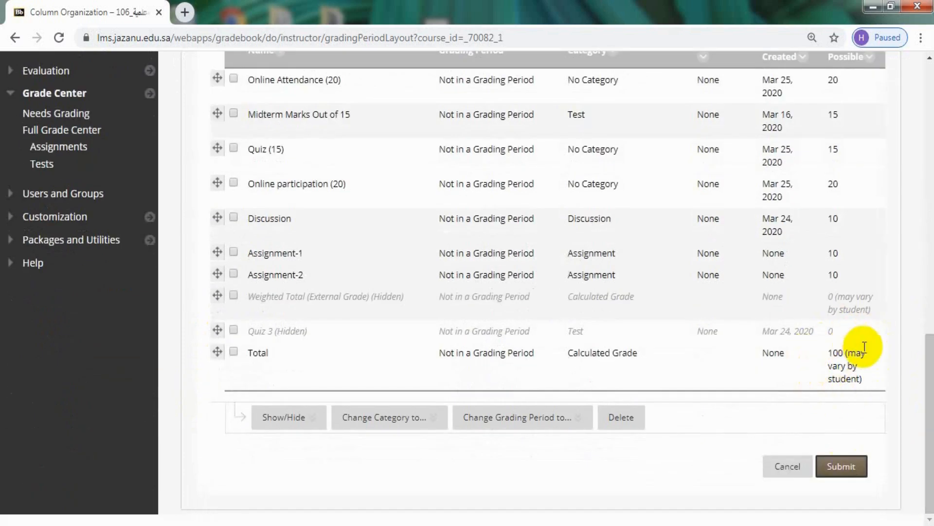
# Move Username above Last Name among the frozen columns and submit the new column organization.
pyautogui.moveTo(927, 405); pyautogui.dragTo(931, 270)
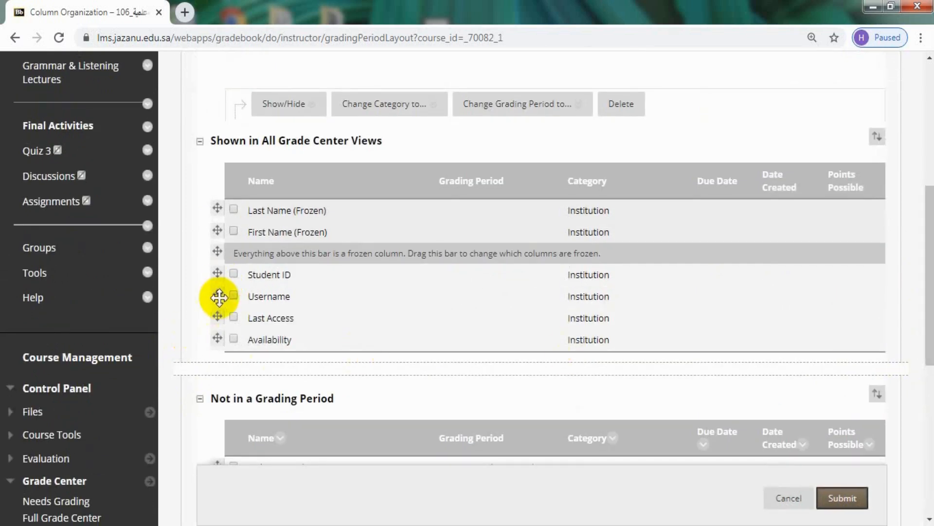
pyautogui.moveTo(220, 297); pyautogui.dragTo(219, 297)
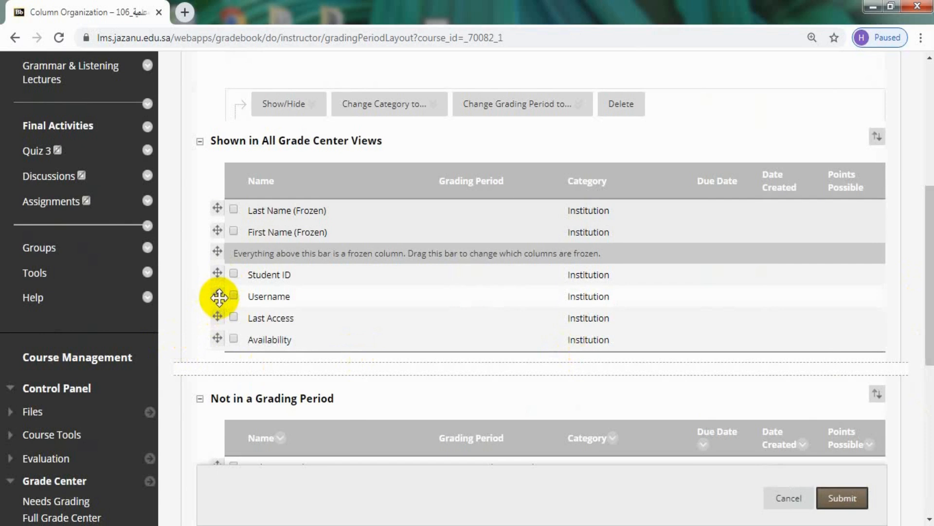
pyautogui.moveTo(216, 298); pyautogui.dragTo(215, 208)
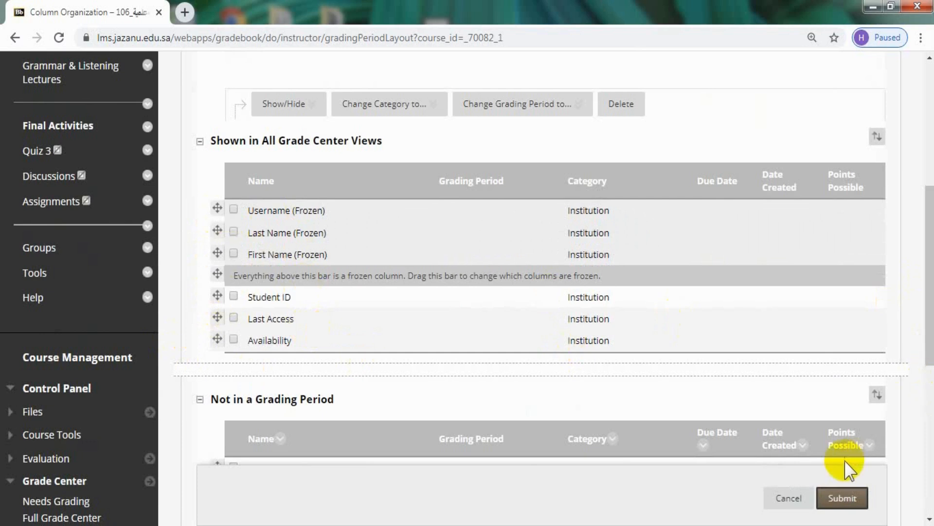
pyautogui.click(838, 501)
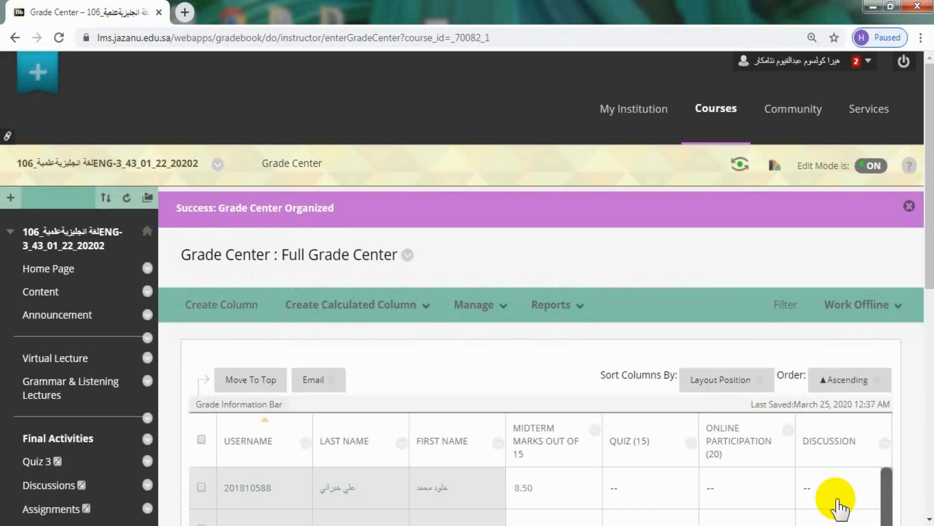
# Review the reordered columns across the Full Grade Center grid, from the frozen student columns through to Total.
pyautogui.scroll(-3, 927, 224)
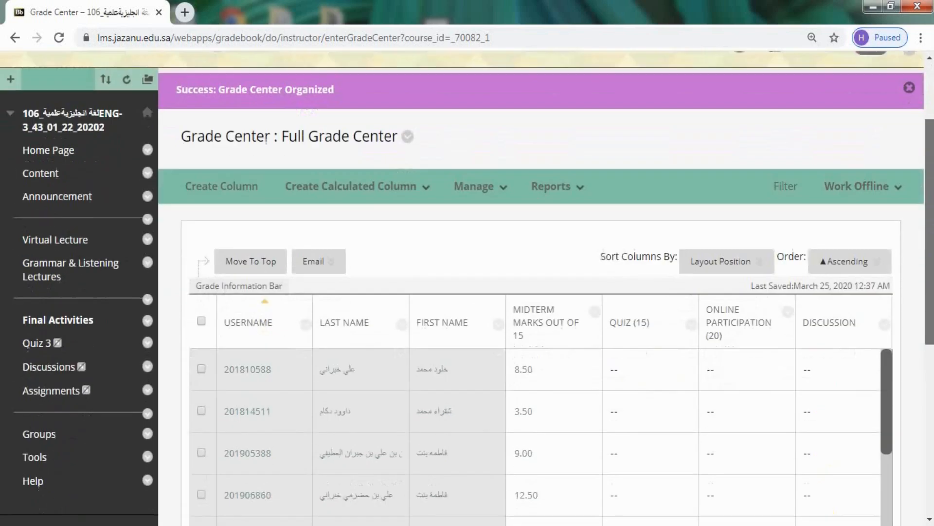
pyautogui.scroll(-5, 927, 377)
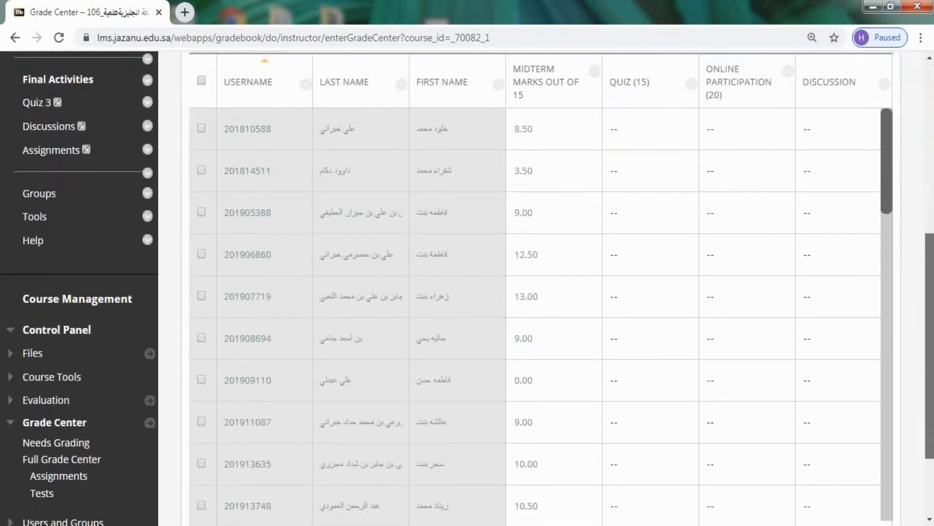
pyautogui.moveTo(930, 370); pyautogui.dragTo(932, 400)
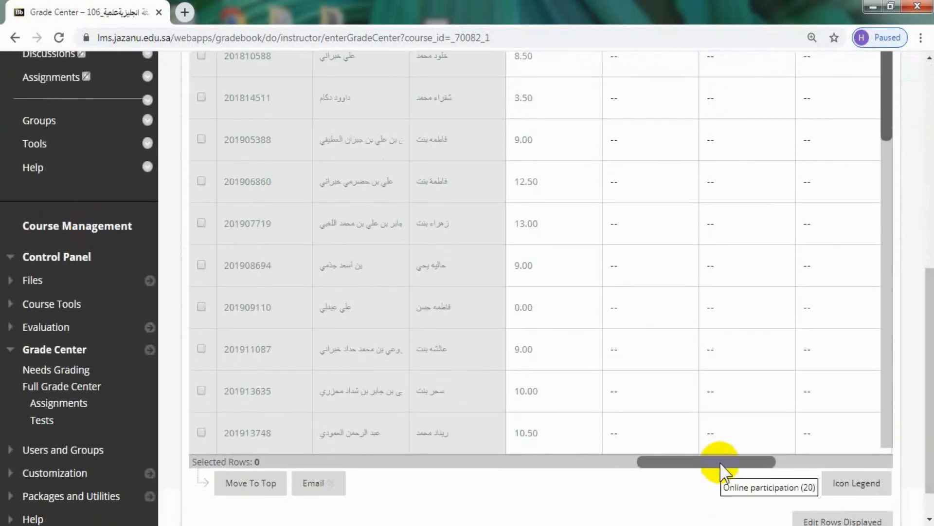
pyautogui.moveTo(716, 473); pyautogui.dragTo(511, 482)
pyautogui.moveTo(931, 396); pyautogui.dragTo(919, 313)
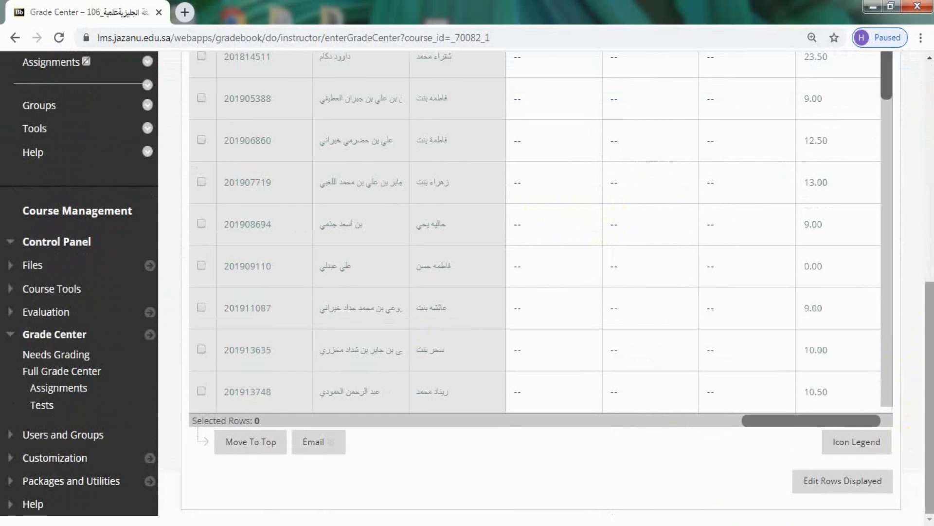
pyautogui.moveTo(927, 292)
pyautogui.mouseDown()
pyautogui.moveTo(927, 166)
pyautogui.moveTo(929, 309)
pyautogui.mouseUp()
pyautogui.moveTo(804, 419); pyautogui.dragTo(550, 398)
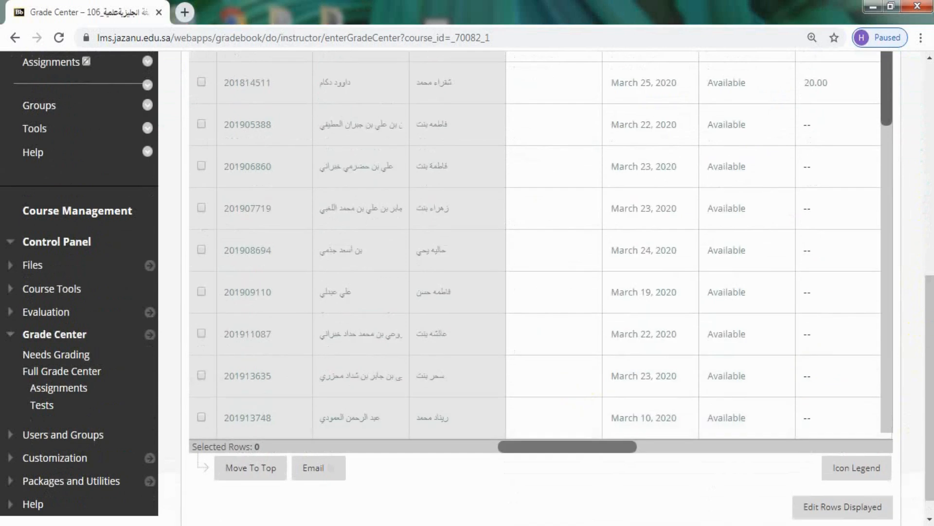
pyautogui.moveTo(930, 304); pyautogui.dragTo(929, 184)
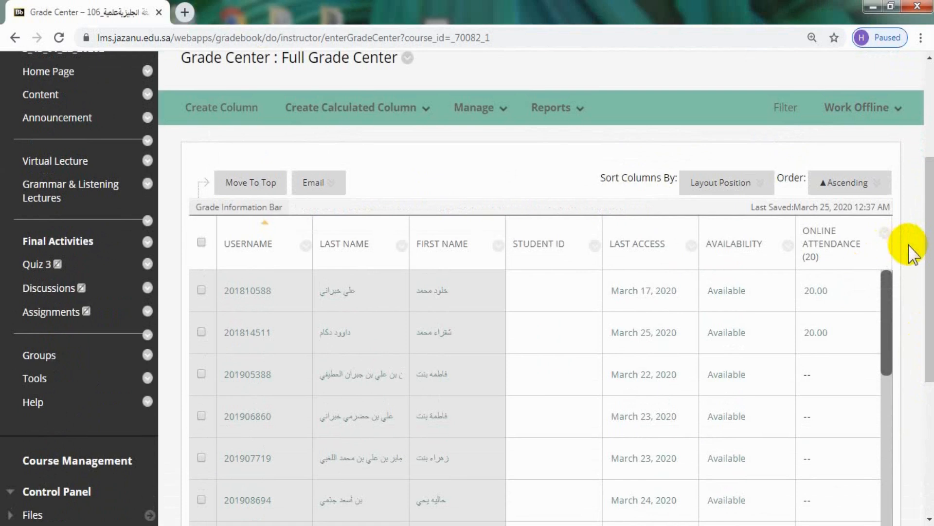
# Hide the Student ID, Last Access and Availability columns from the instructor view.
pyautogui.click(595, 246)
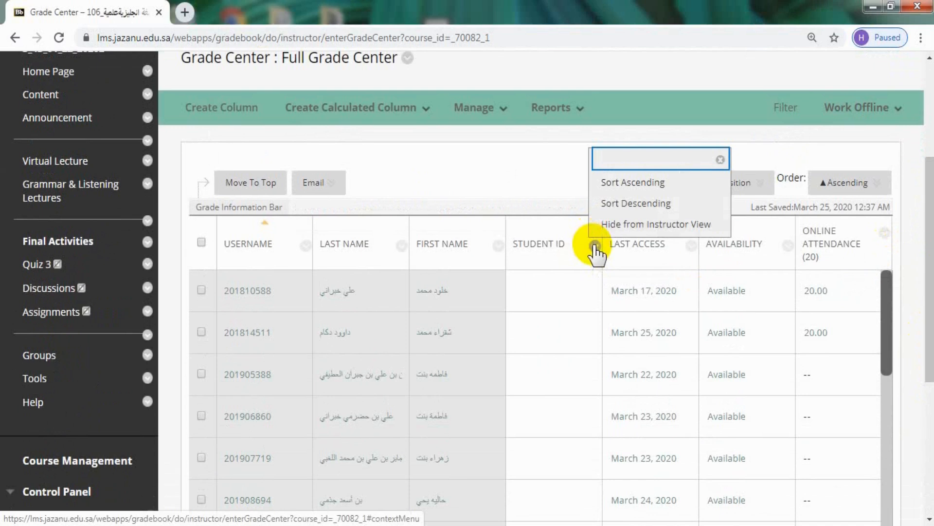
pyautogui.click(620, 224)
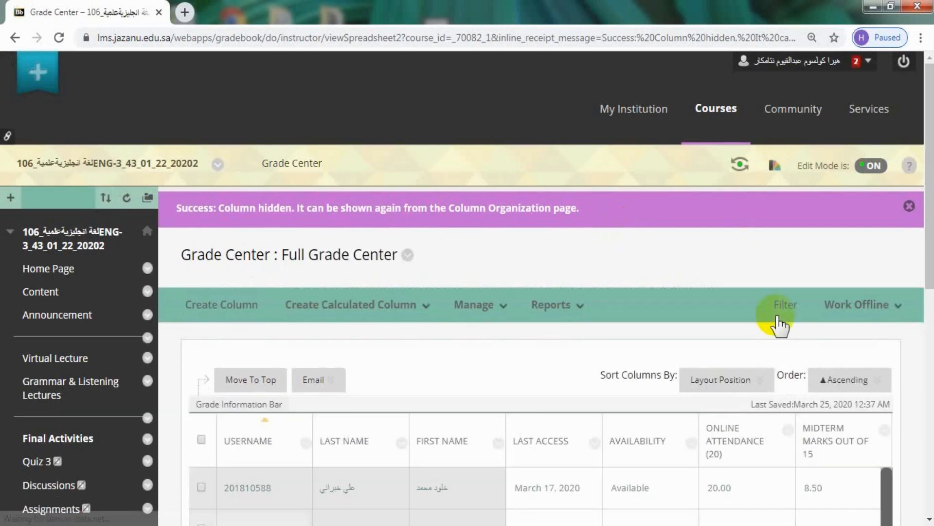
pyautogui.scroll(-4, 918, 244)
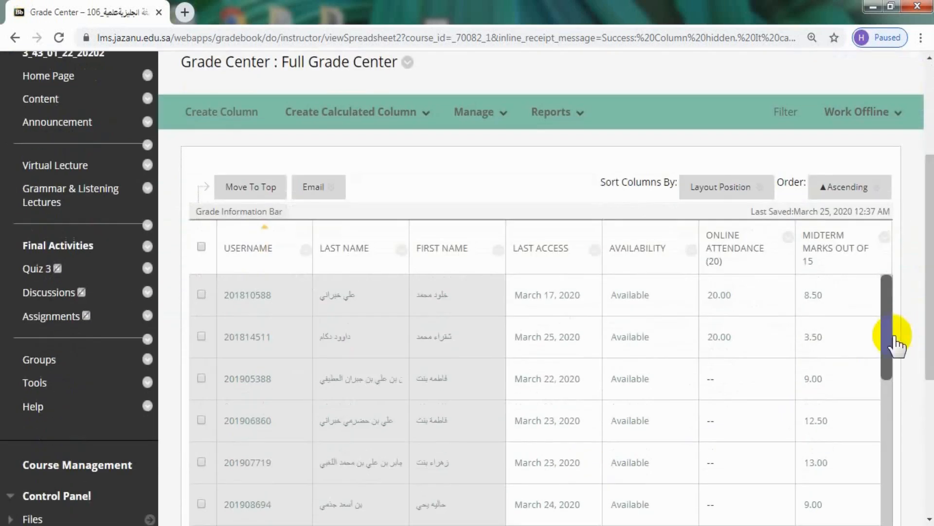
pyautogui.click(595, 250)
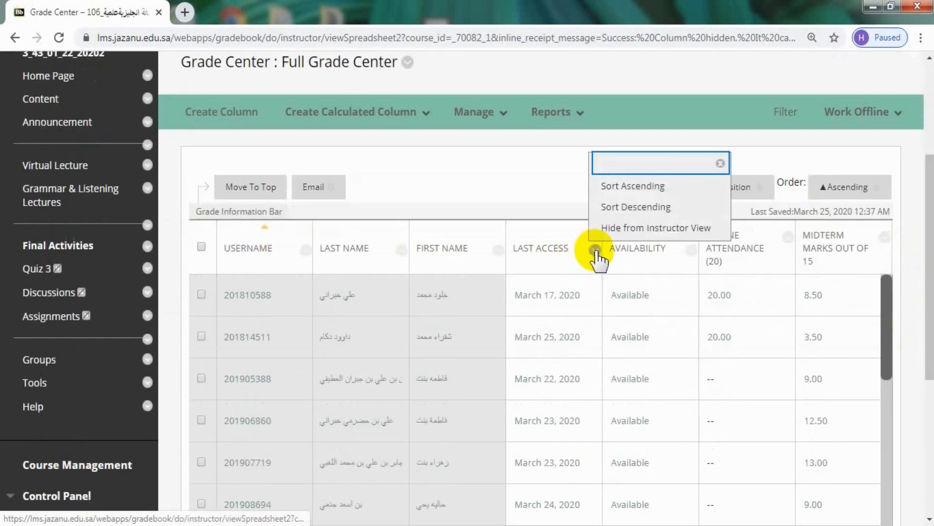
pyautogui.click(631, 229)
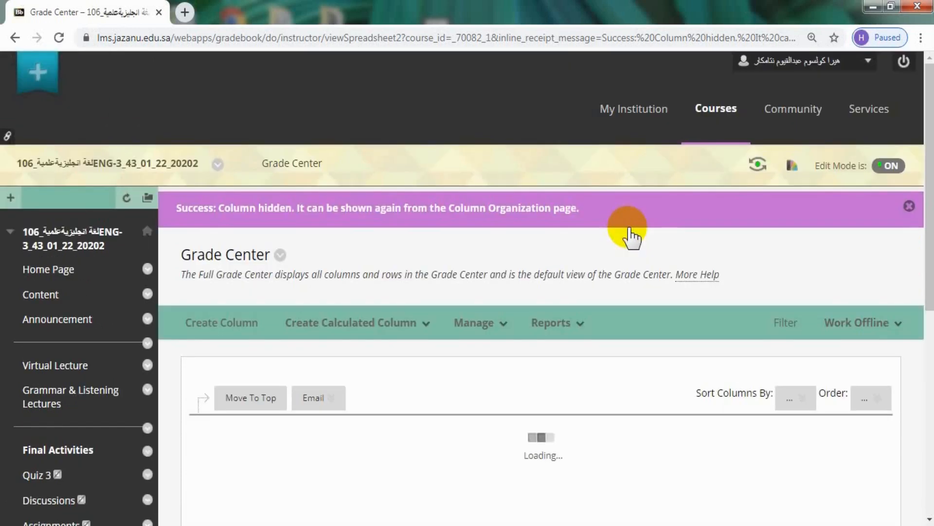
pyautogui.scroll(-5, 638, 287)
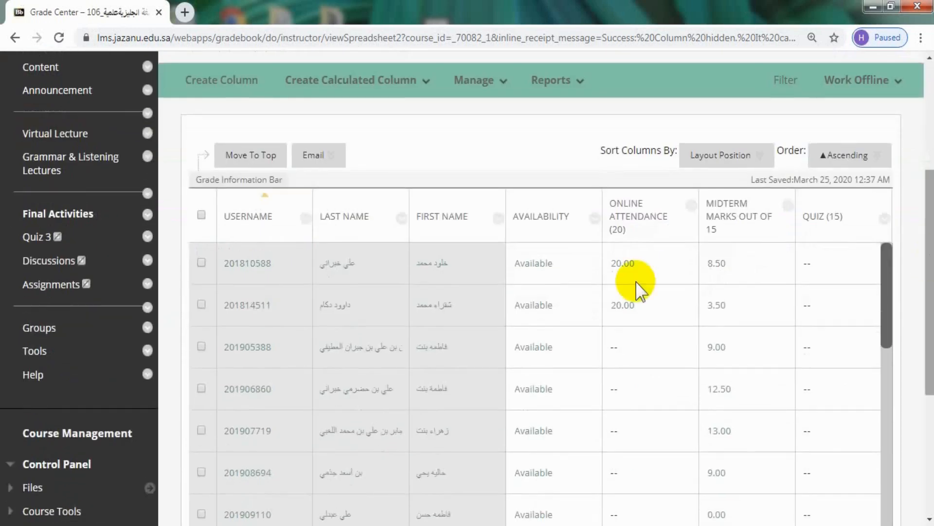
pyautogui.click(594, 218)
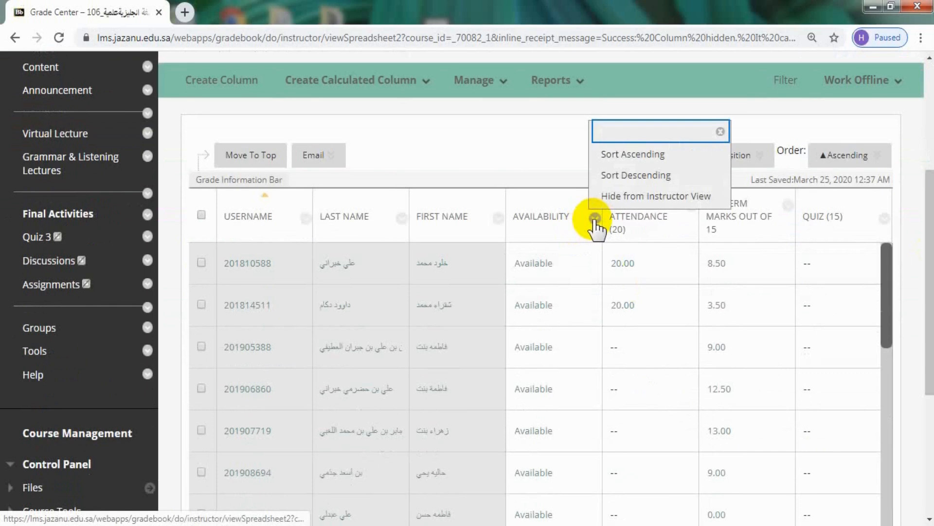
pyautogui.click(622, 200)
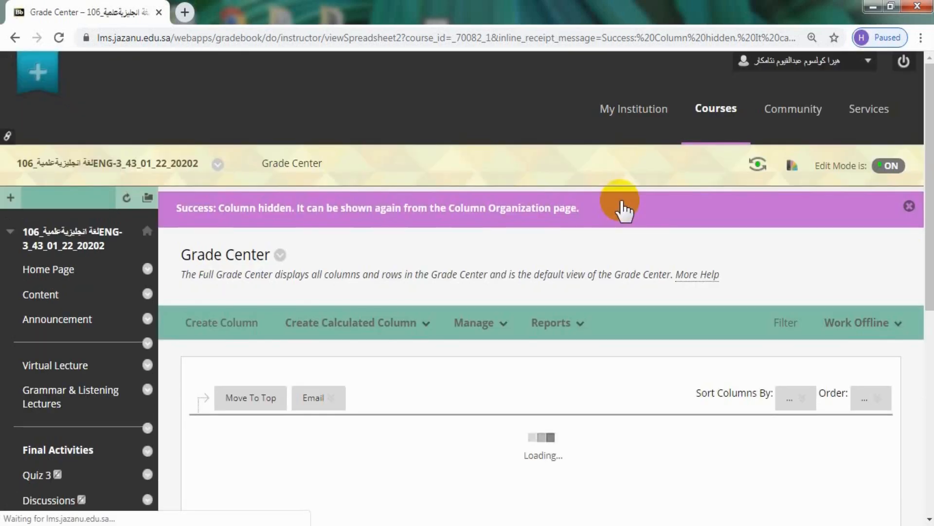
pyautogui.moveTo(929, 156); pyautogui.dragTo(929, 279)
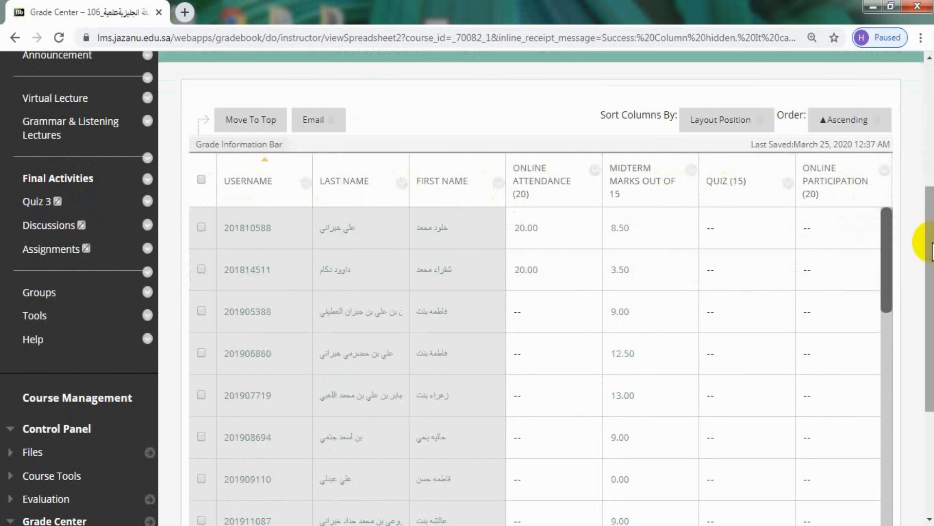
pyautogui.moveTo(927, 240); pyautogui.dragTo(927, 172)
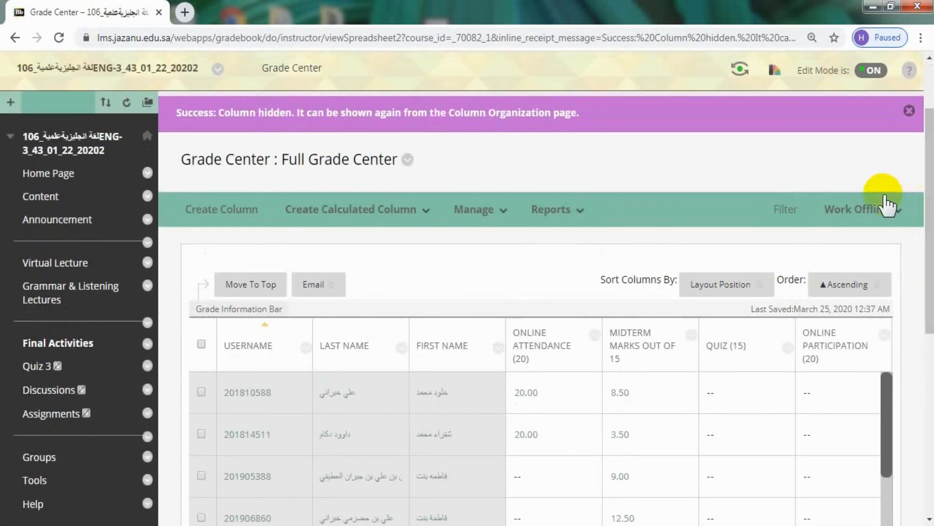
# Open the grade download options for working offline with the Full Grade Center.
pyautogui.click(869, 211)
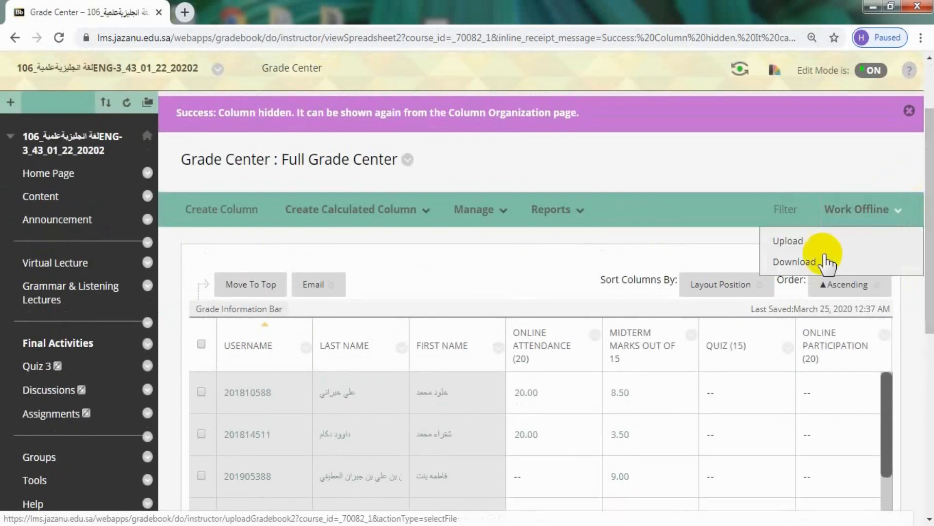
pyautogui.click(801, 264)
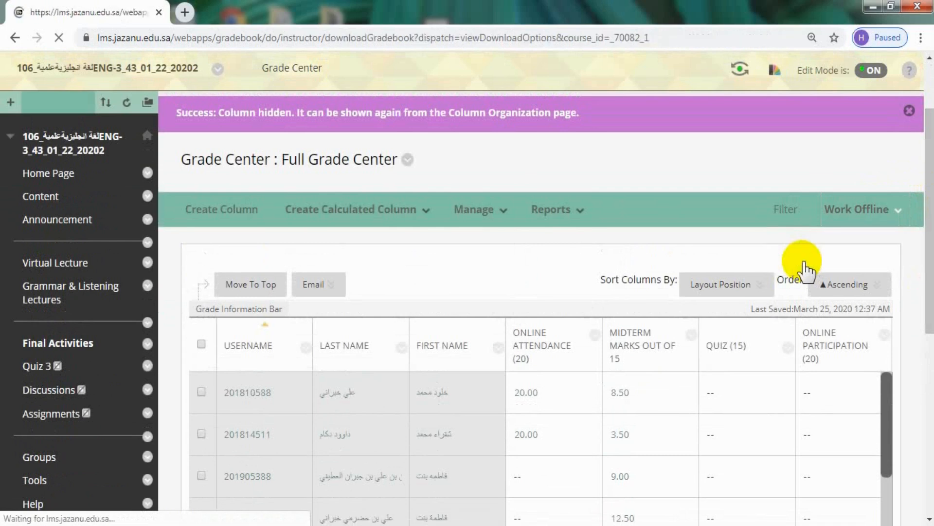
pyautogui.scroll(-5, 930, 156)
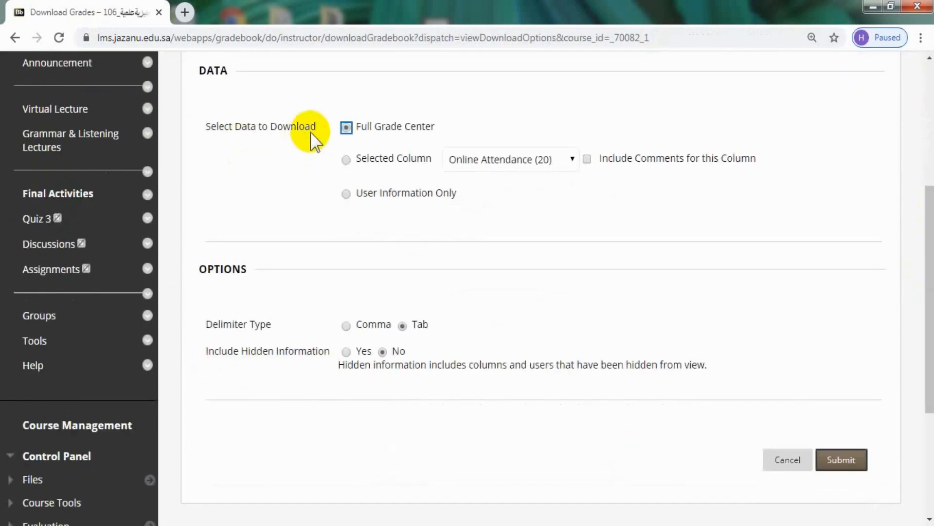
# Choose a selected-column download and look through the columns available for it.
pyautogui.click(345, 128)
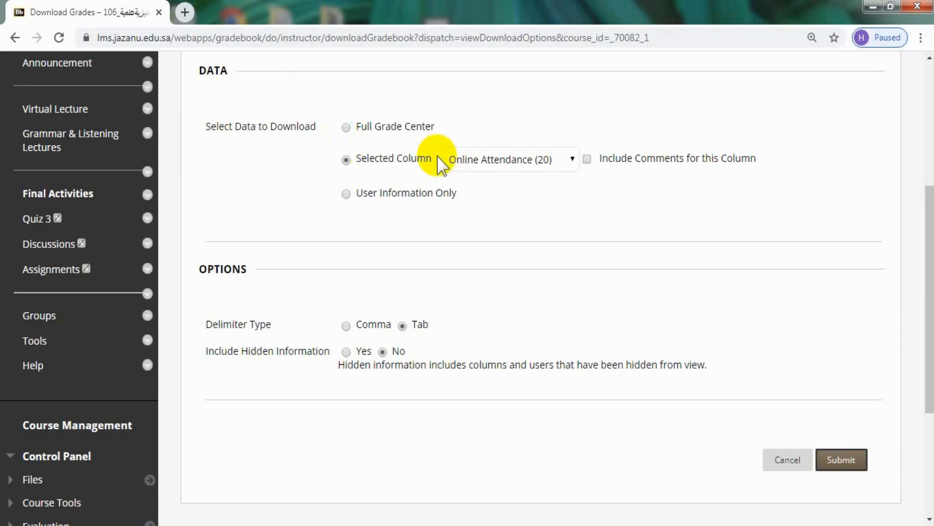
pyautogui.click(503, 156)
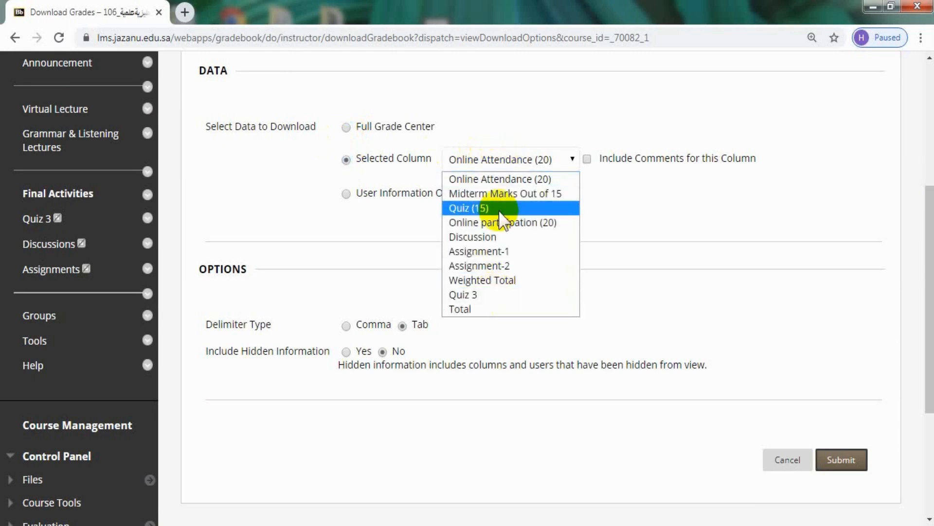
pyautogui.click(512, 162)
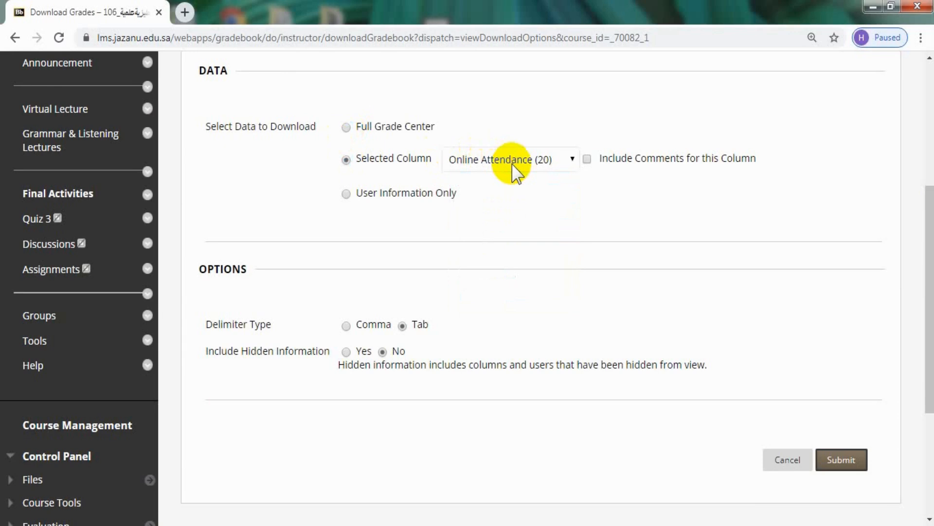
# Submit a Full Grade Center download with hidden information set to No, and download the resulting file.
pyautogui.click(346, 127)
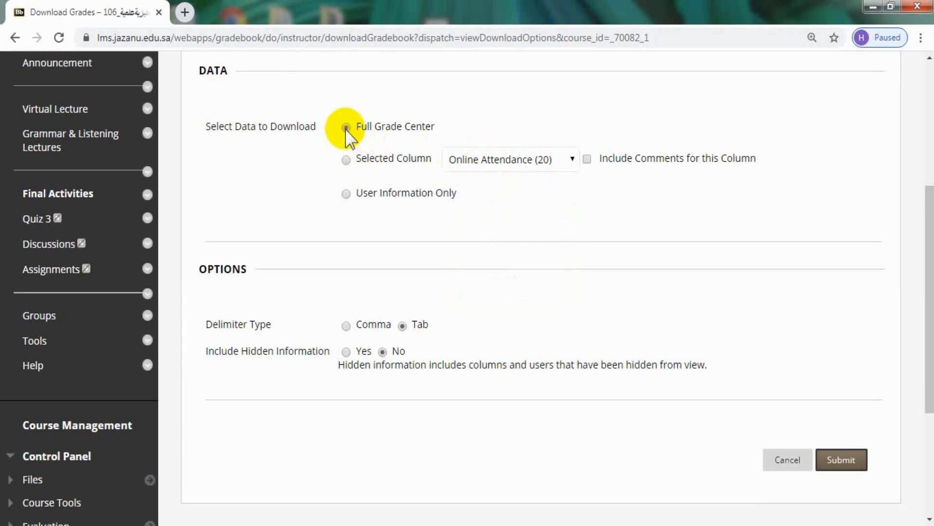
pyautogui.moveTo(930, 226); pyautogui.dragTo(930, 287)
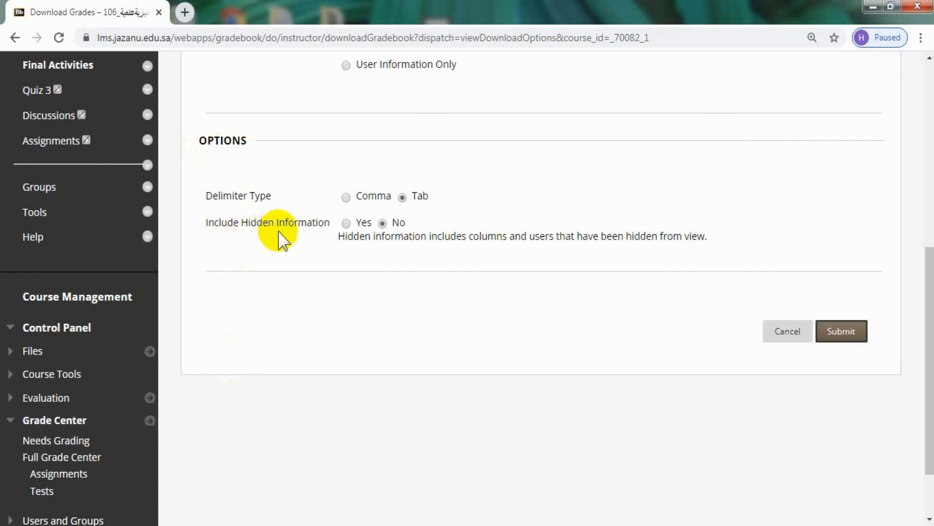
pyautogui.click(382, 223)
pyautogui.click(835, 335)
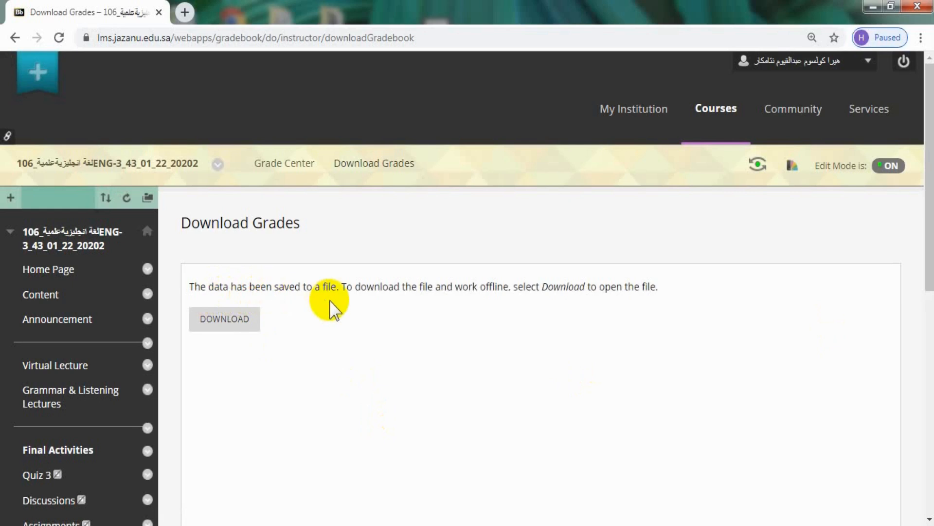
pyautogui.click(219, 322)
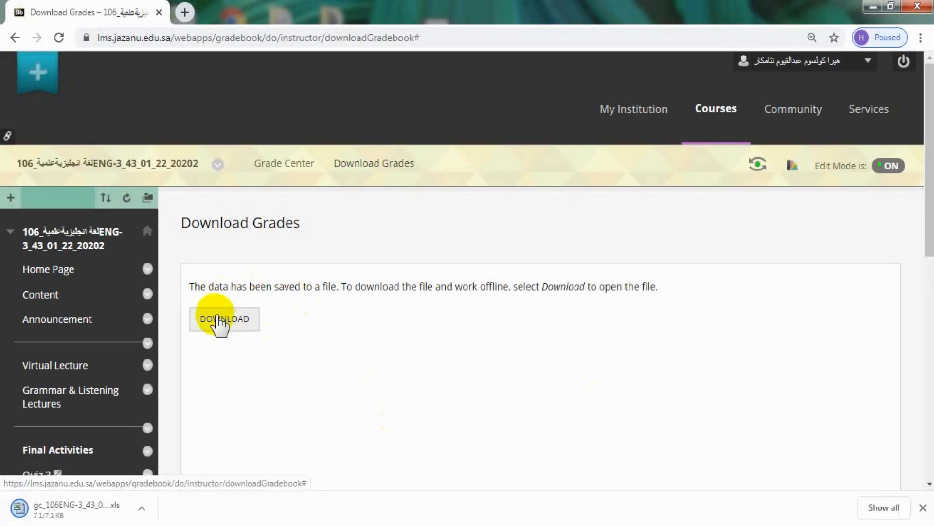
# Open the downloaded gradebook .xls file in Excel, accepting the file format mismatch.
pyautogui.click(74, 508)
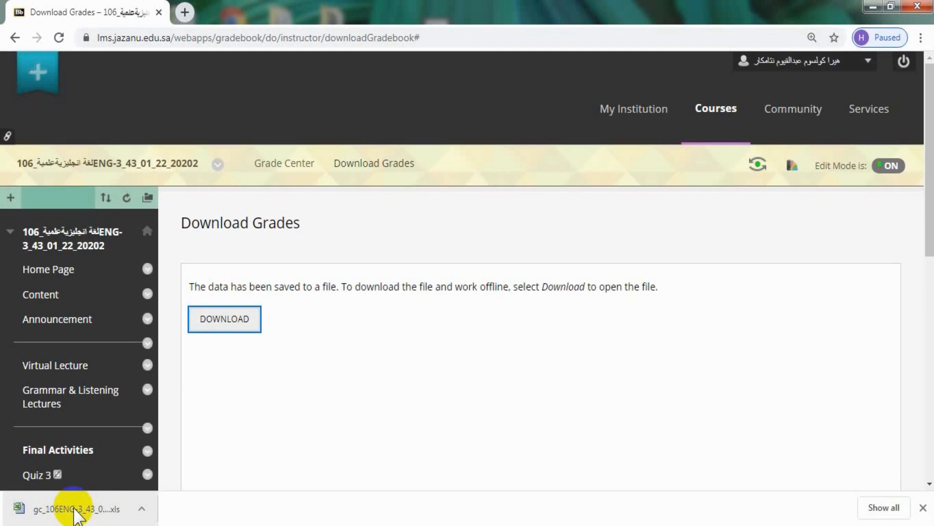
pyautogui.click(75, 511)
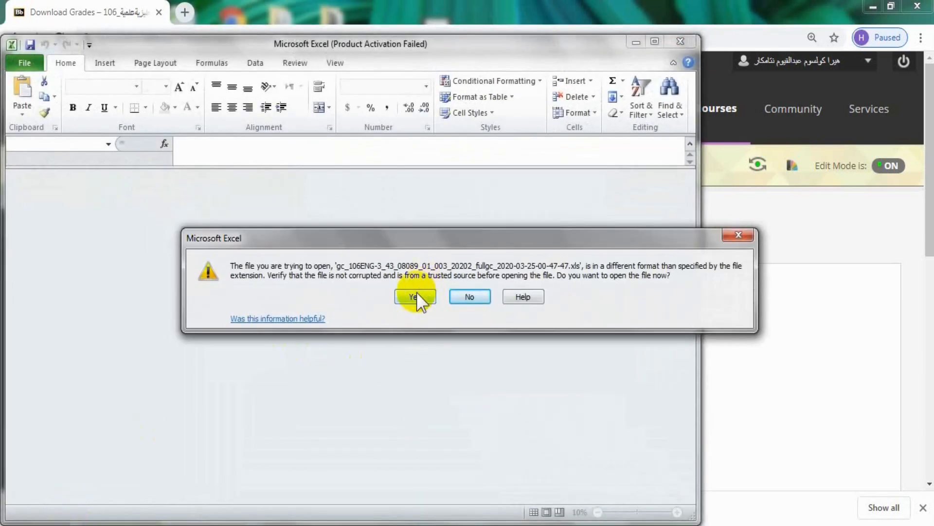
pyautogui.click(415, 296)
pyautogui.moveTo(121, 140); pyautogui.dragTo(207, 142)
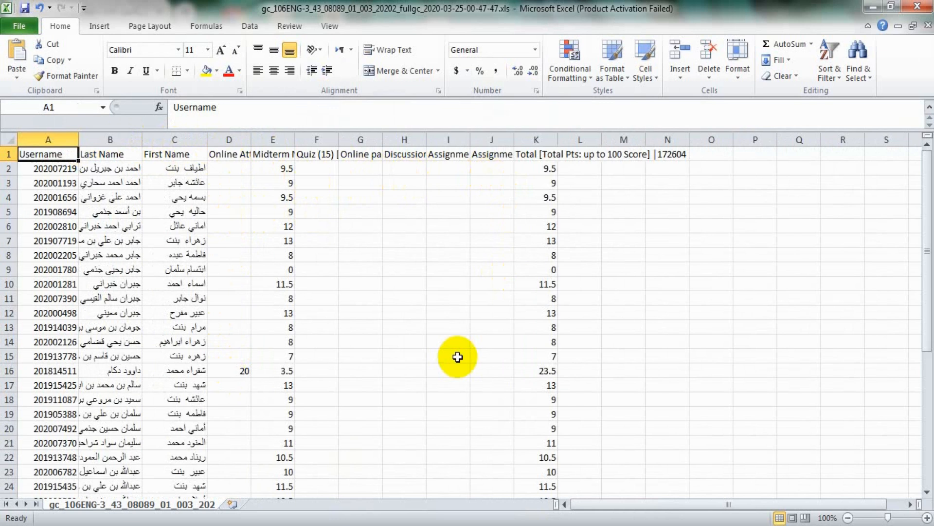
# Start saving a copy of the gradebook workbook and choose the Desktop as its location.
pyautogui.click(21, 27)
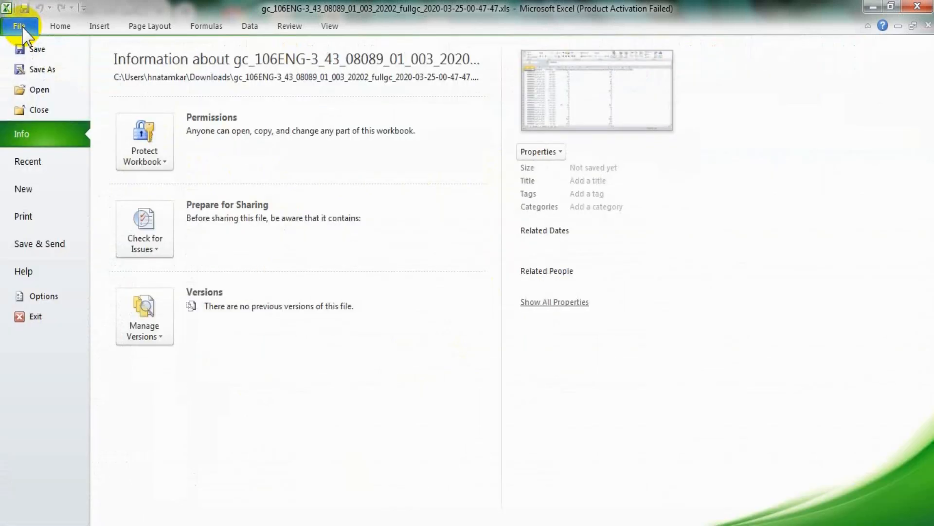
pyautogui.click(34, 73)
pyautogui.scroll(2, 103, 144)
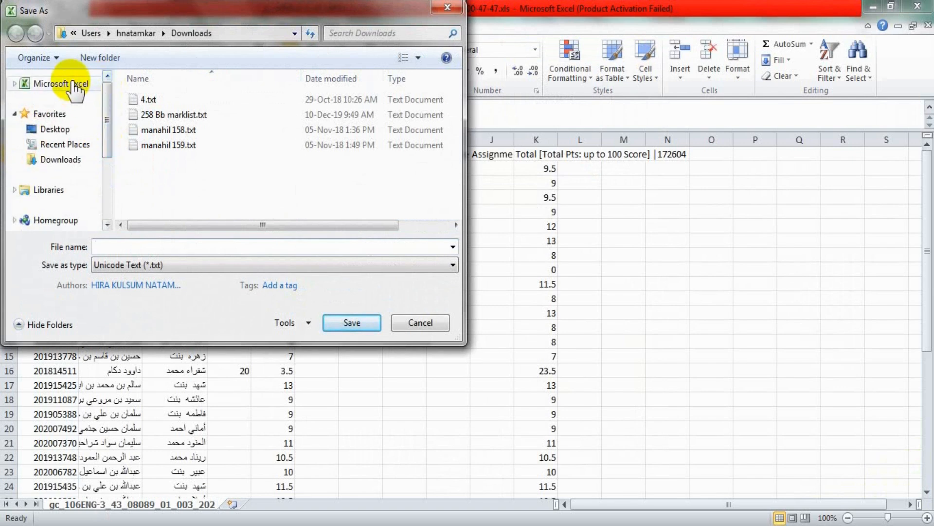
pyautogui.click(57, 130)
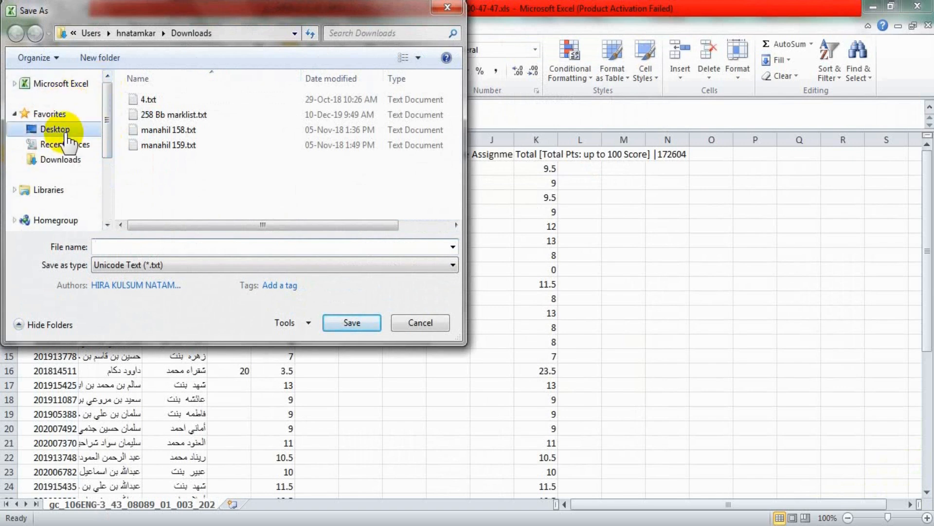
# Name the copy "220 excel sheet Bb.xlt", adapting the suggested name "22 excel sheet Bb.xlt".
pyautogui.click(123, 250)
pyautogui.write('22')
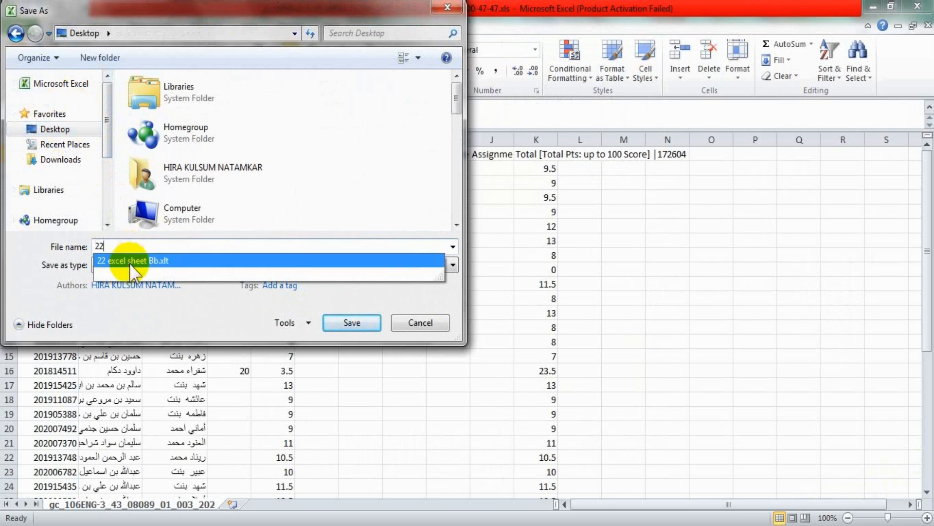
pyautogui.click(129, 261)
pyautogui.click(147, 248)
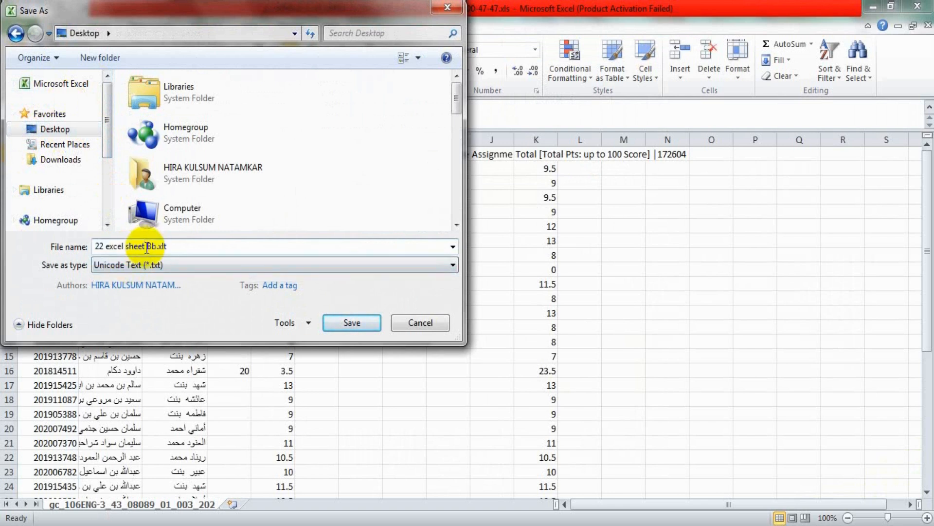
pyautogui.write('0')
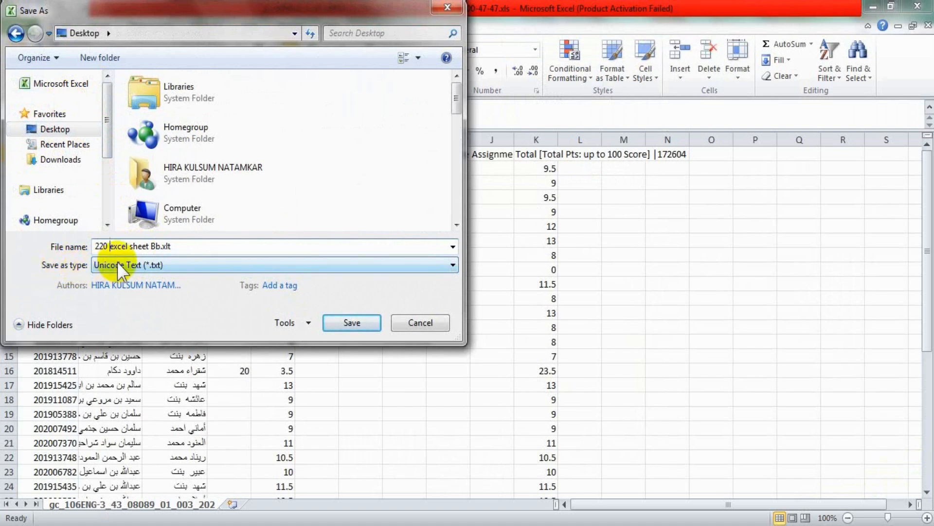
# Save the copy as an Excel 97-2003 Template (*.xlt) and switch to the Windows desktop.
pyautogui.click(175, 262)
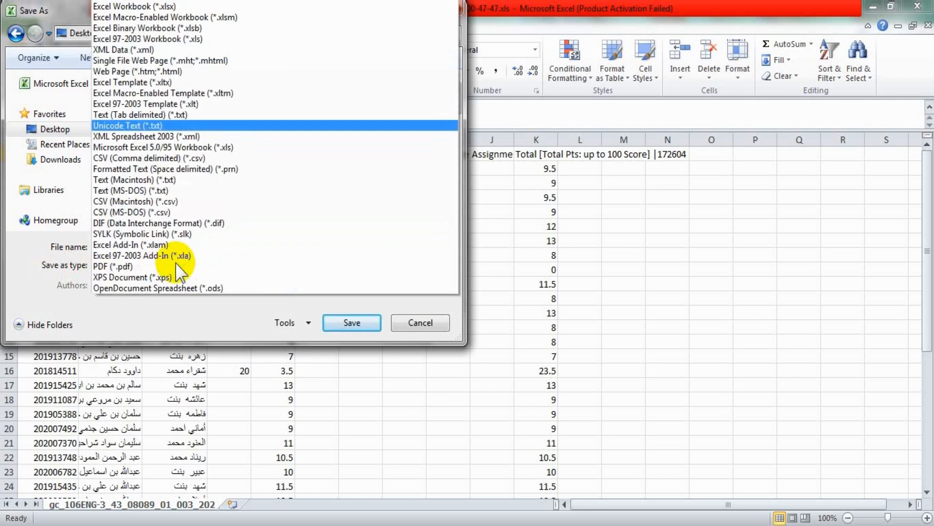
pyautogui.click(193, 103)
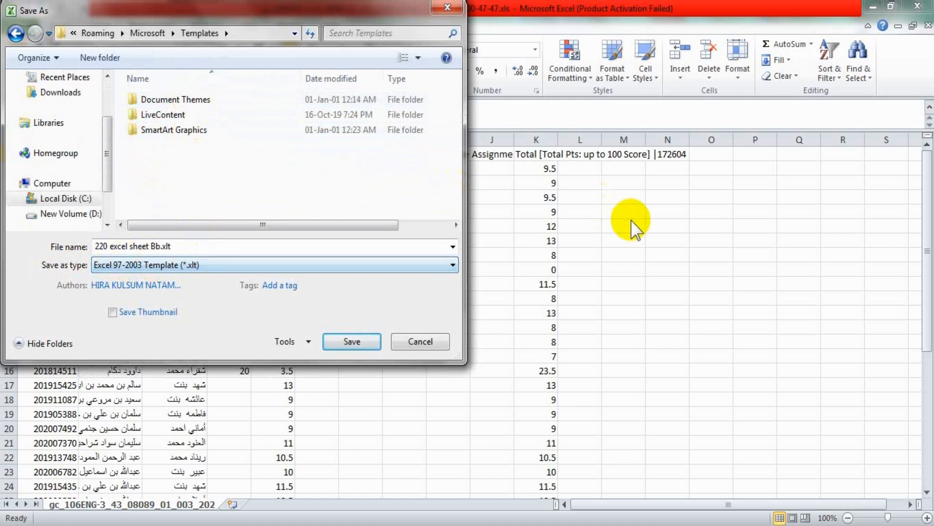
pyautogui.click(350, 341)
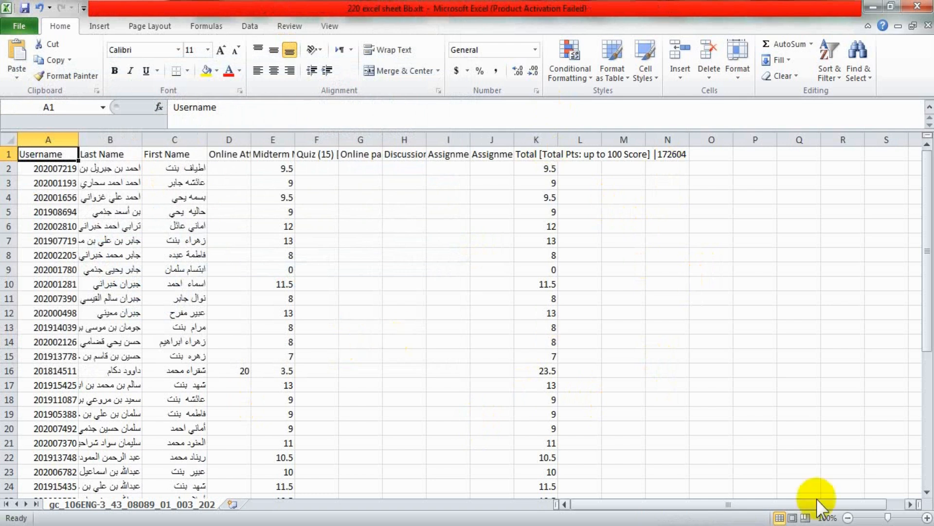
pyautogui.click(931, 523)
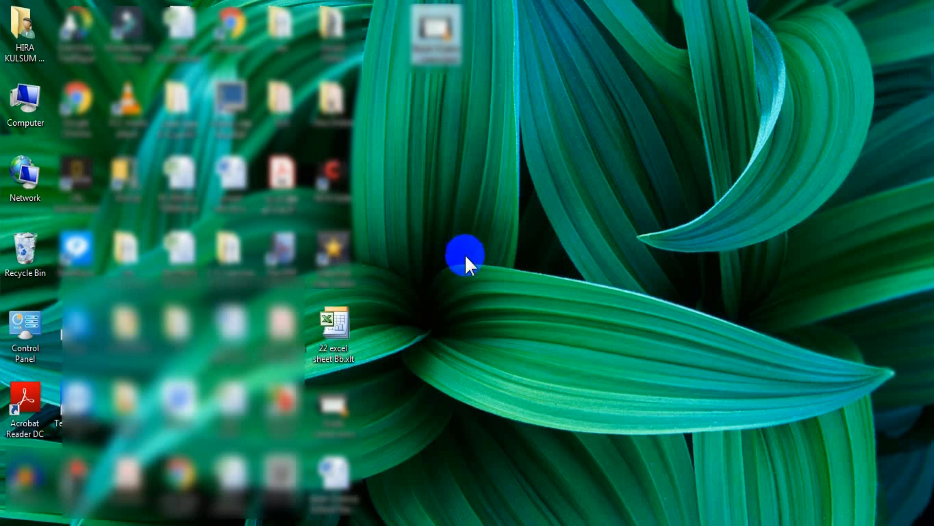